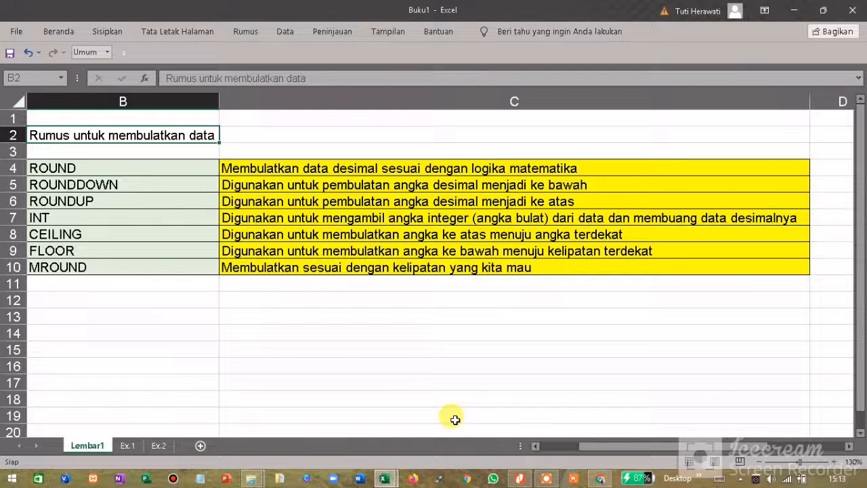
Review the list of rounding functions and their descriptions, from ROUND in row 4 to MROUND in row 10.
left_click(168, 172)
left_click(296, 171)
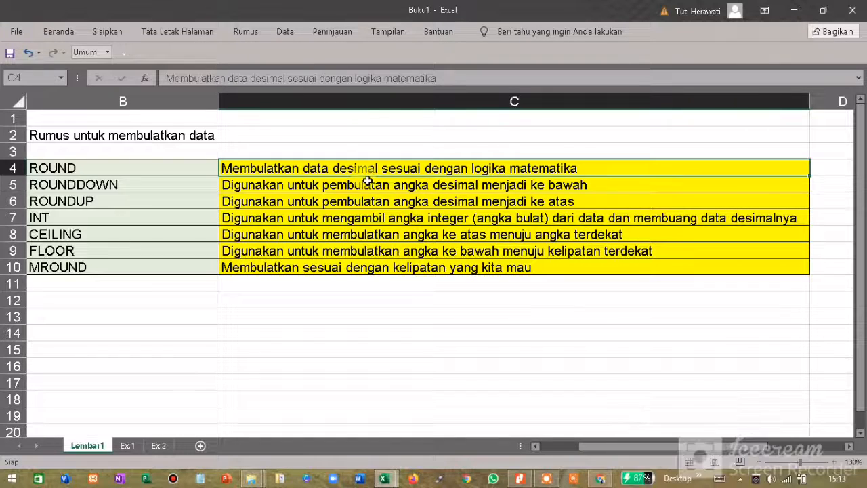
left_click(163, 187)
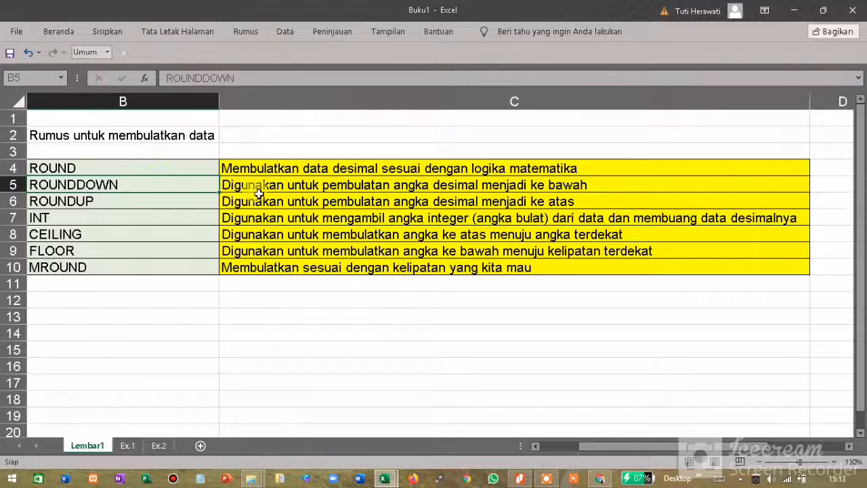
left_click(299, 189)
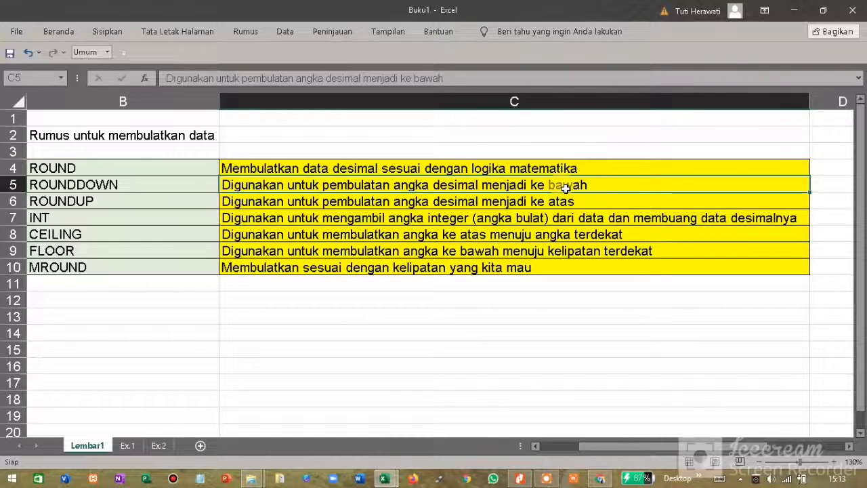
left_click(178, 203)
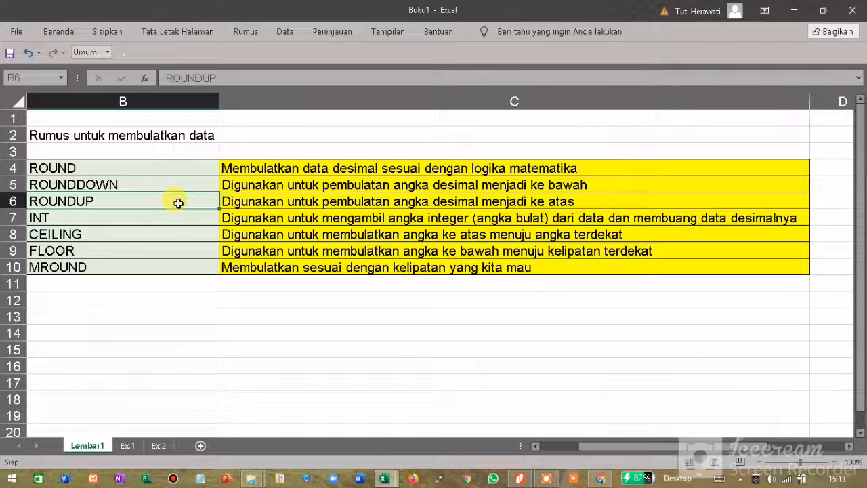
left_click(302, 203)
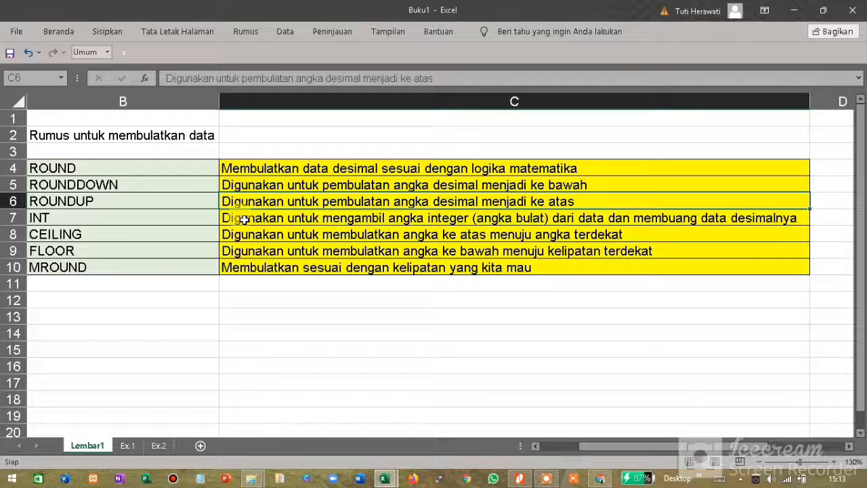
left_click(167, 217)
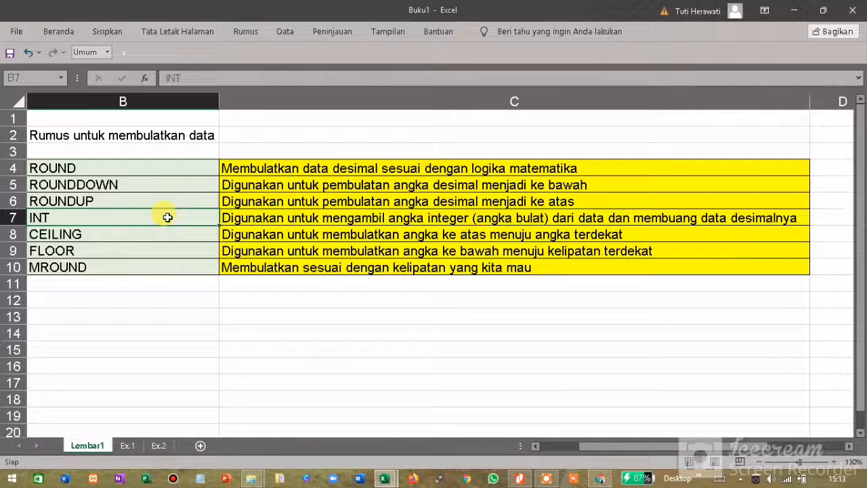
left_click(237, 222)
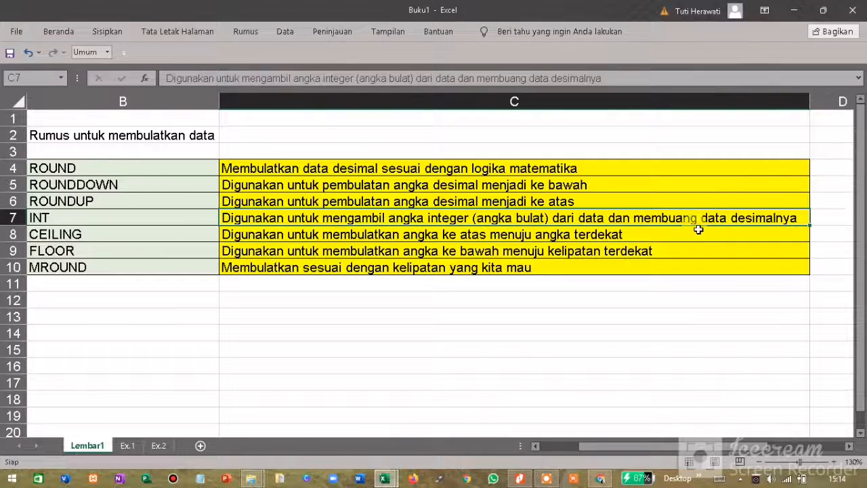
left_click(66, 234)
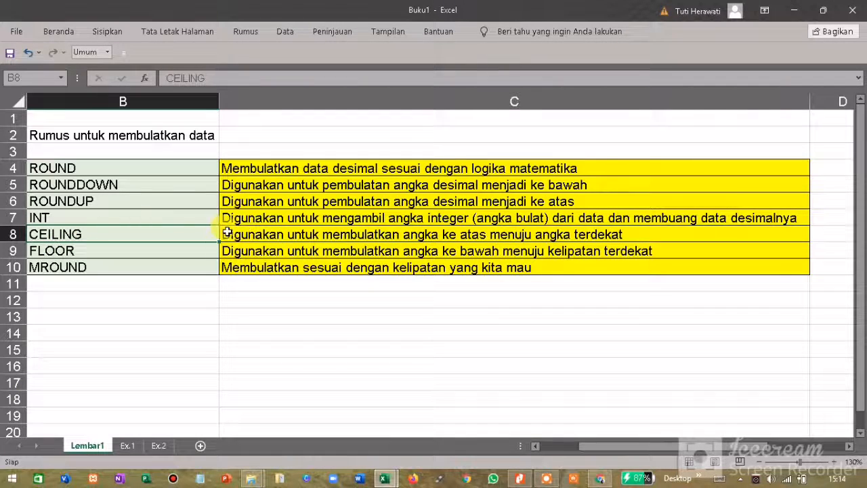
left_click(227, 234)
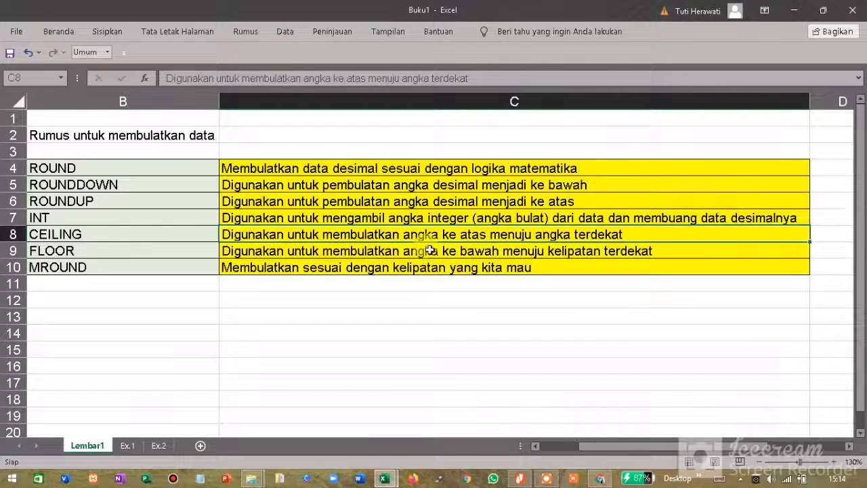
left_click(142, 249)
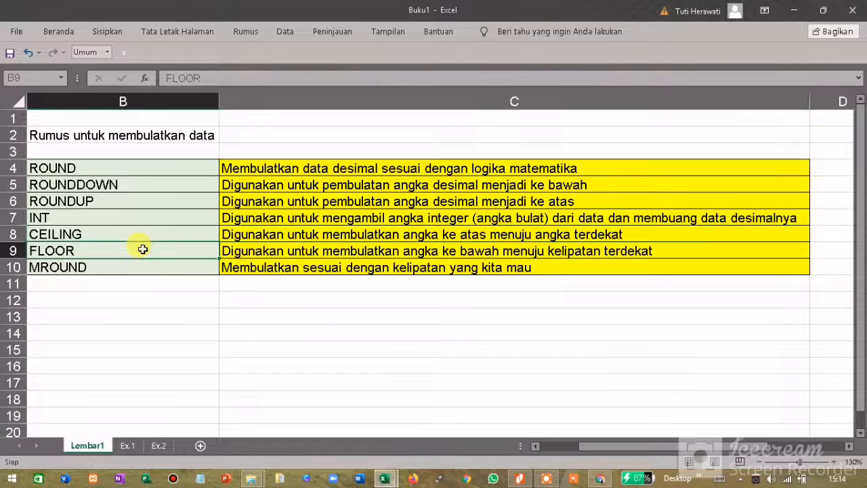
left_click(251, 250)
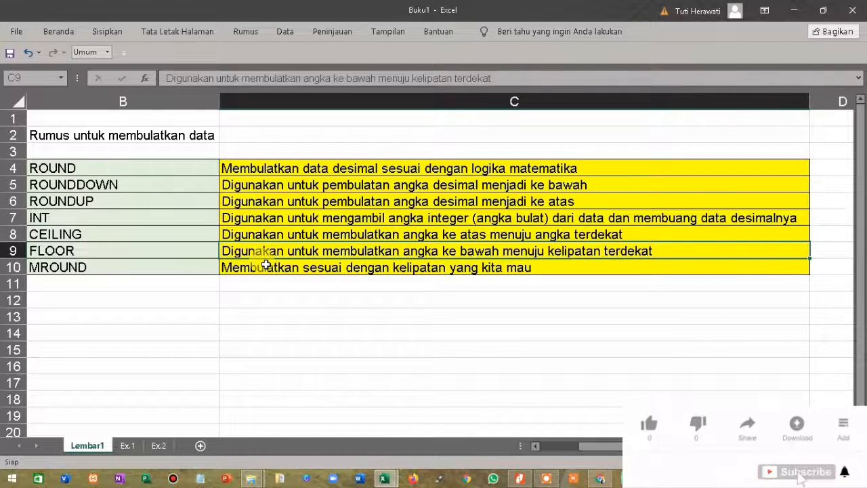
left_click(153, 269)
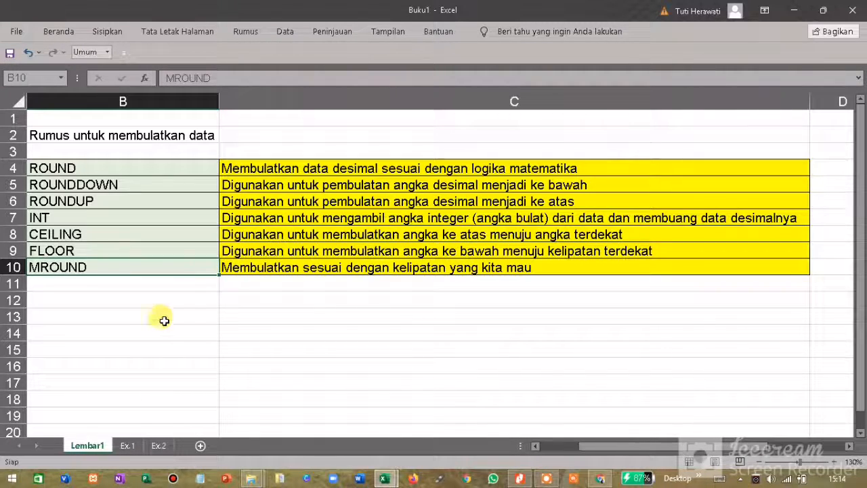
Switch to the Ex.1 sheet and go over its Round, Rounddown, Roundup and INT column headings.
left_click(127, 444)
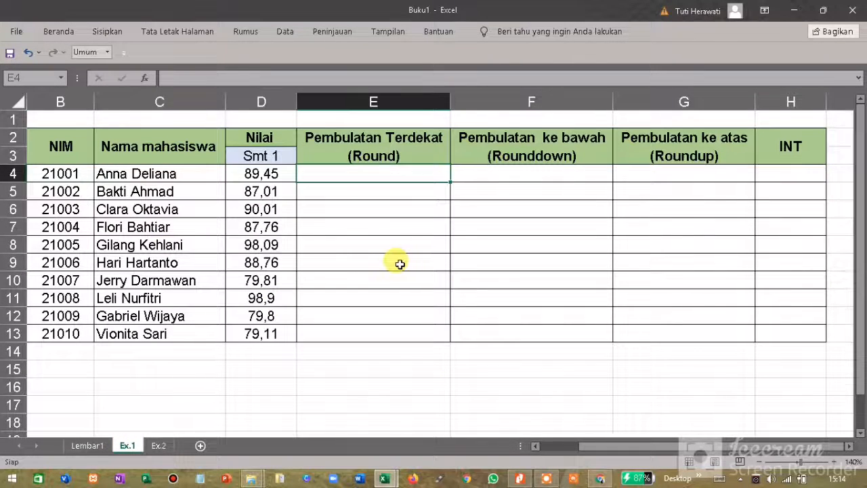
left_click(405, 150)
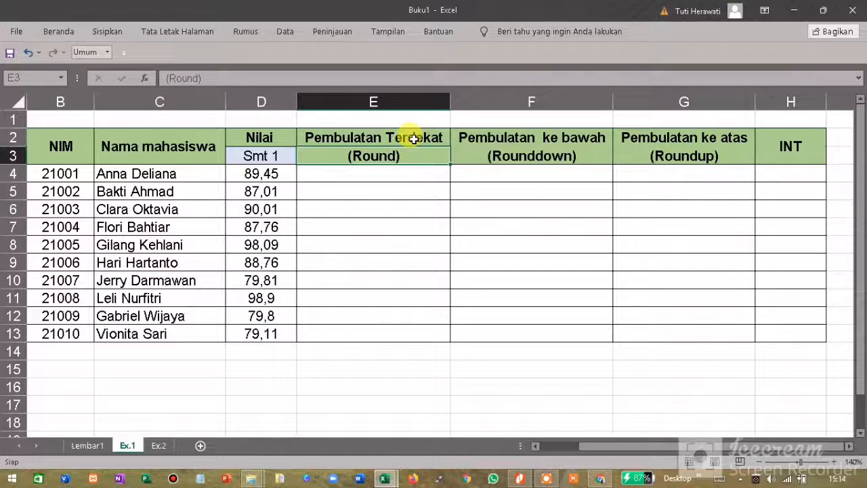
left_click(520, 154)
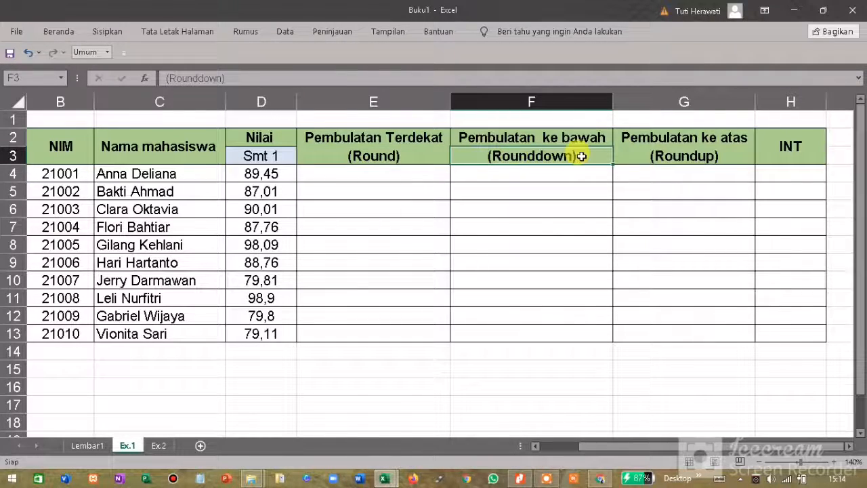
left_click(674, 156)
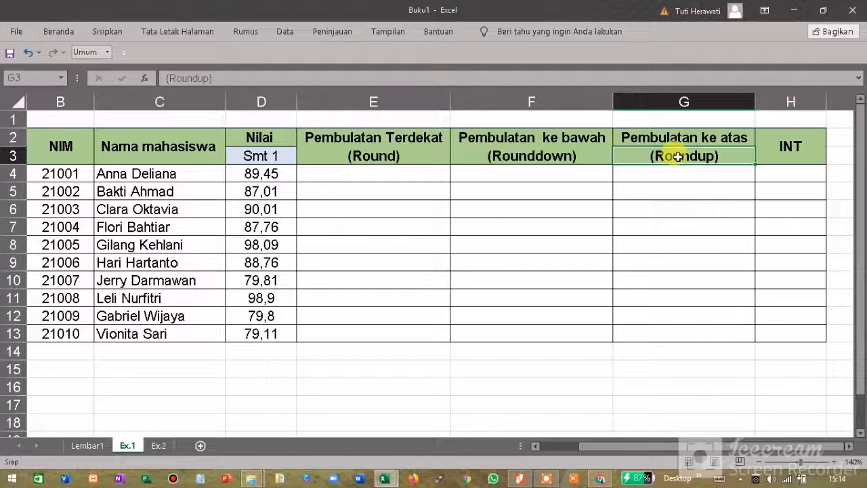
left_click(780, 147)
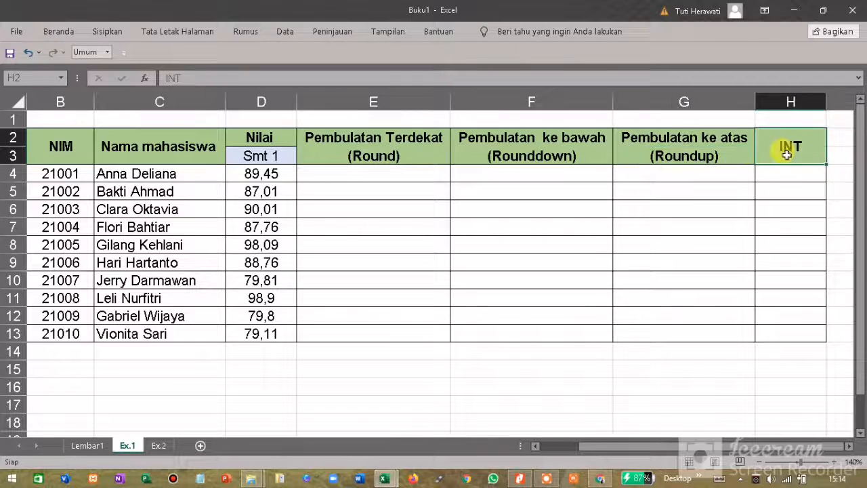
Enter the formula =ROUND(D4;0) in cell E4 to round the first student's score to the nearest whole number.
double_click(358, 172)
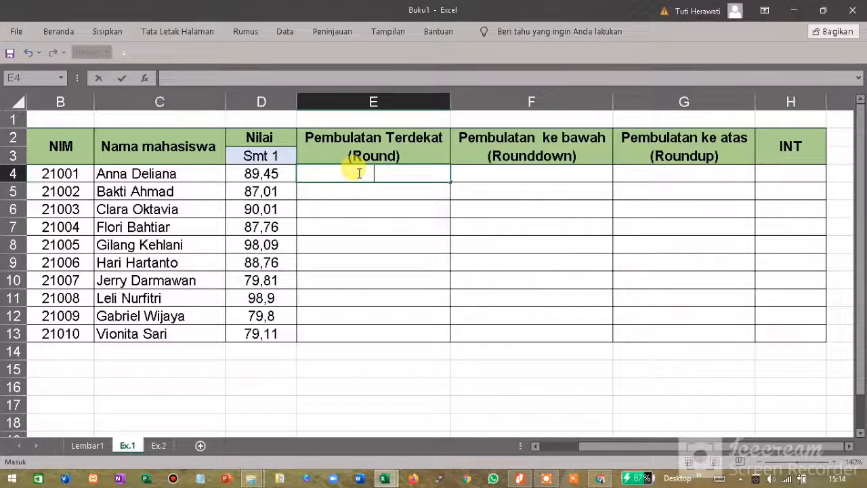
type("=")
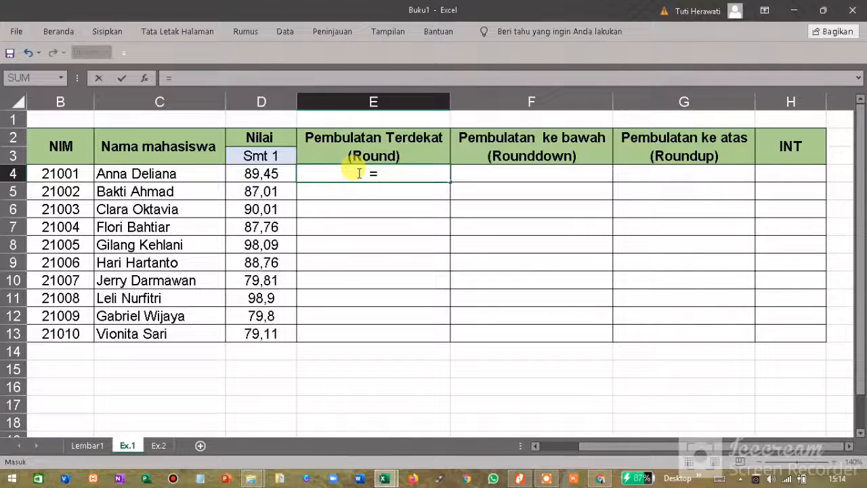
type("round")
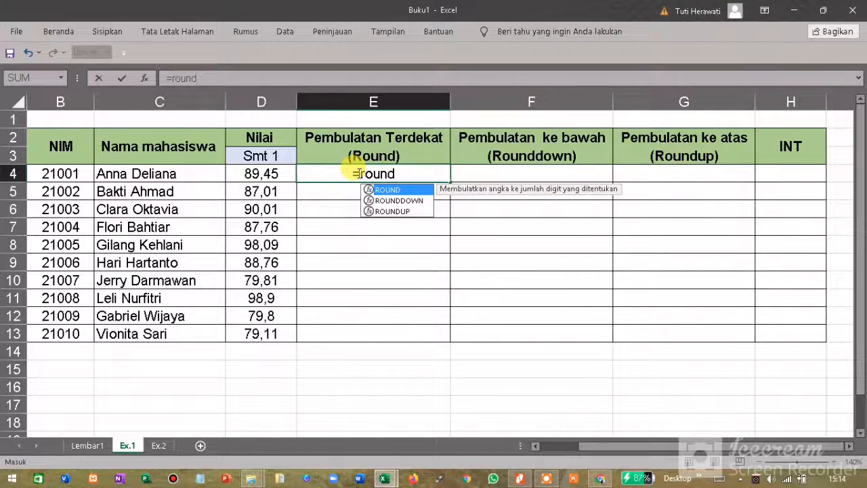
type("(")
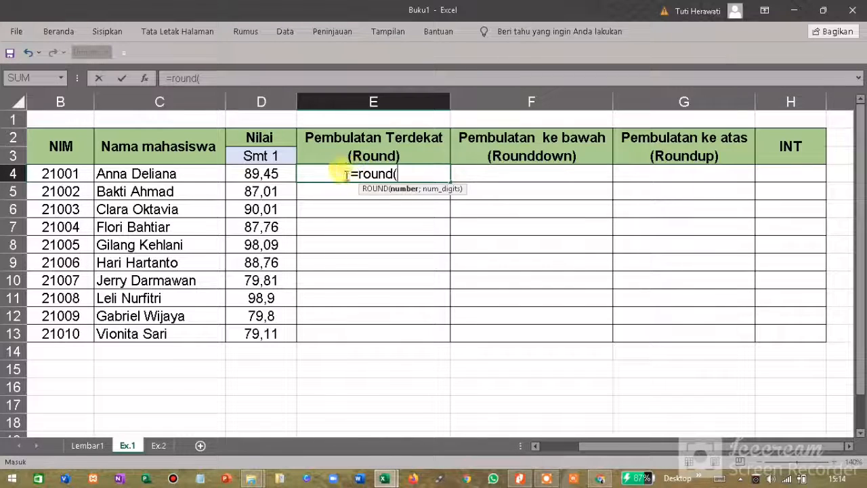
left_click(257, 174)
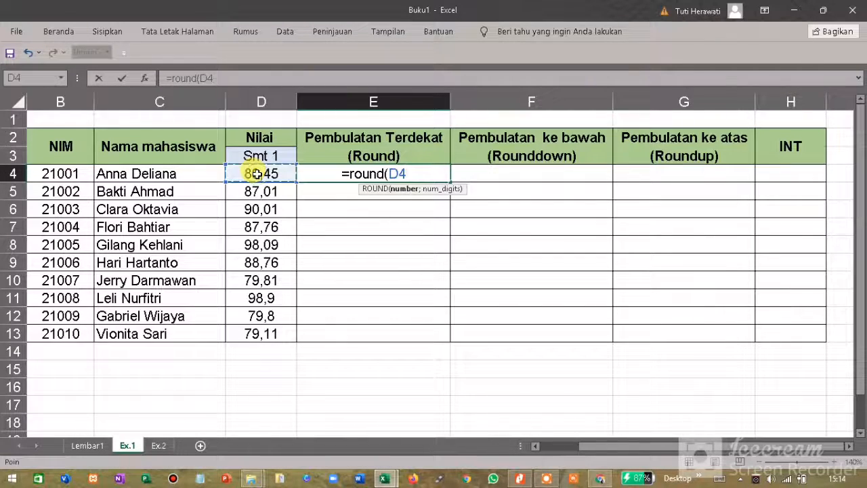
type(";")
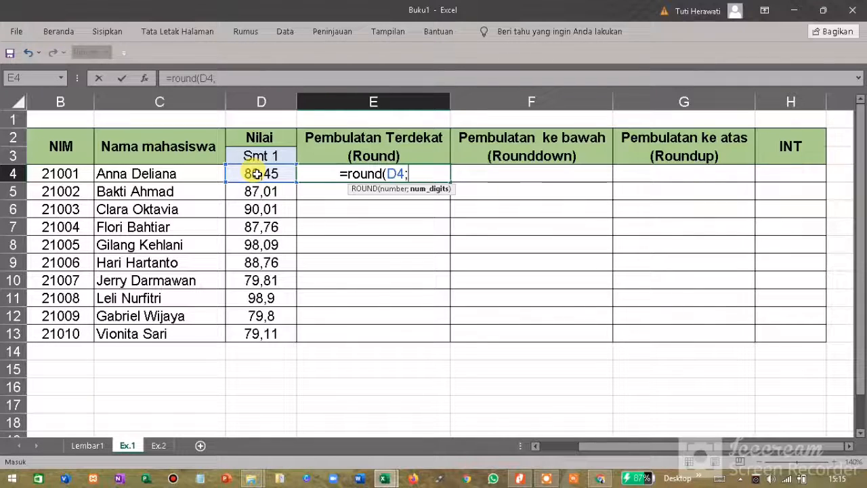
type("0")
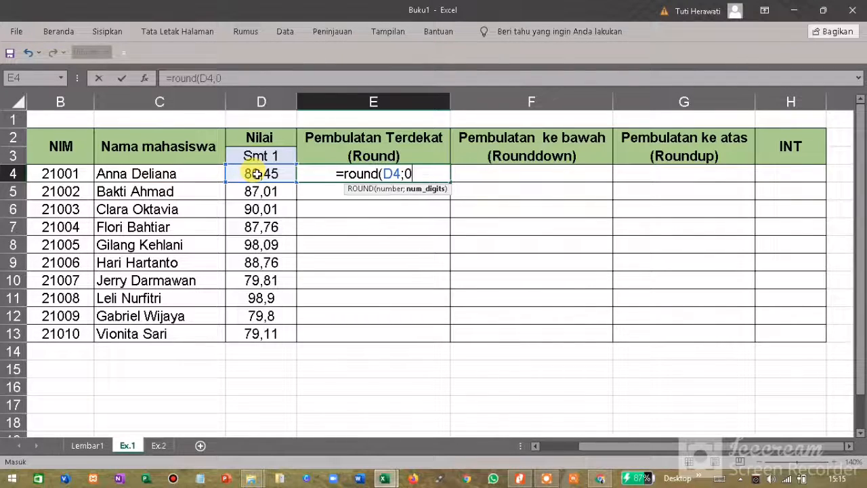
type(")")
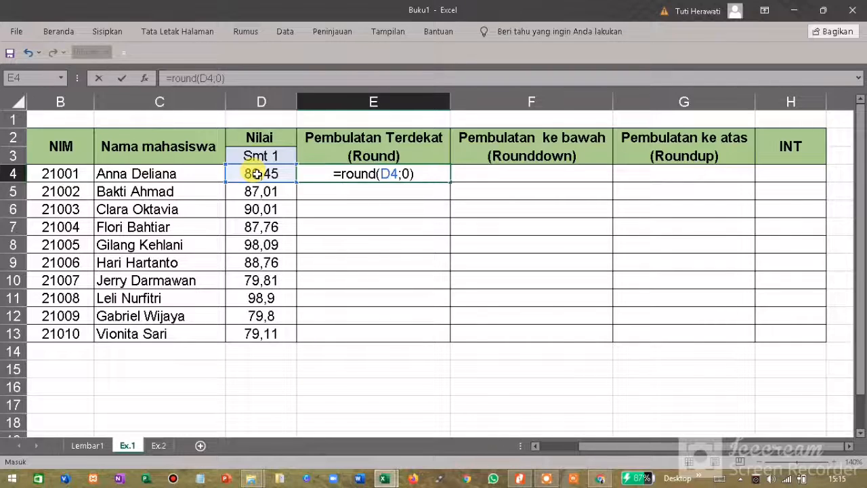
key("Return")
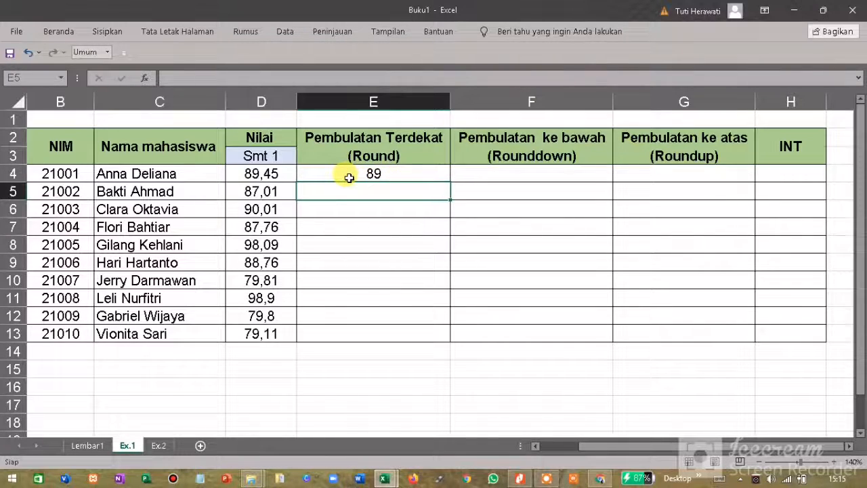
Fill the ROUND formula from E4 down through E13 for the remaining students.
left_click(410, 173)
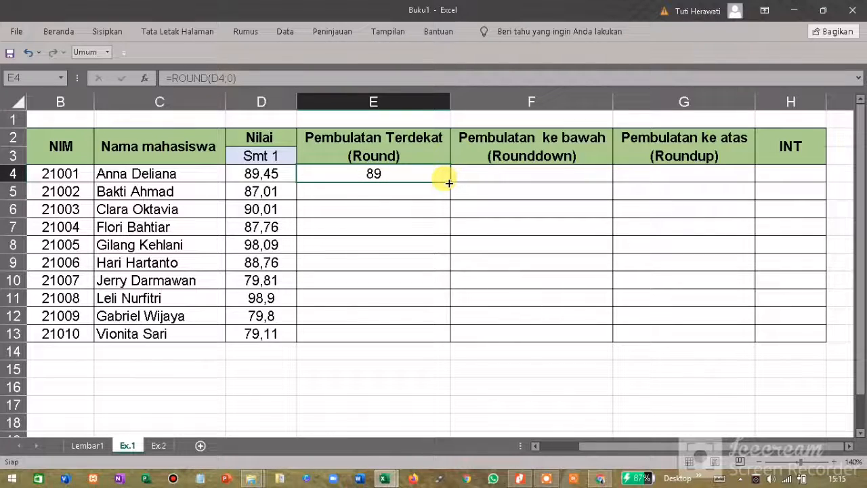
double_click(449, 182)
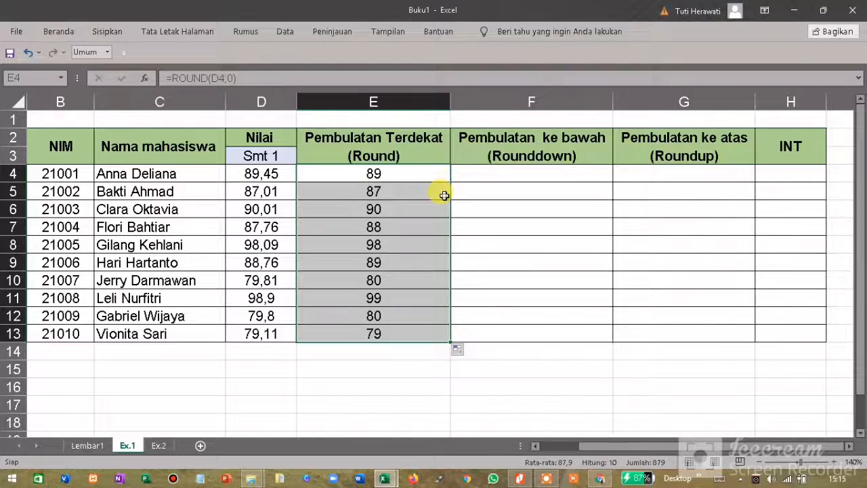
left_click(442, 195)
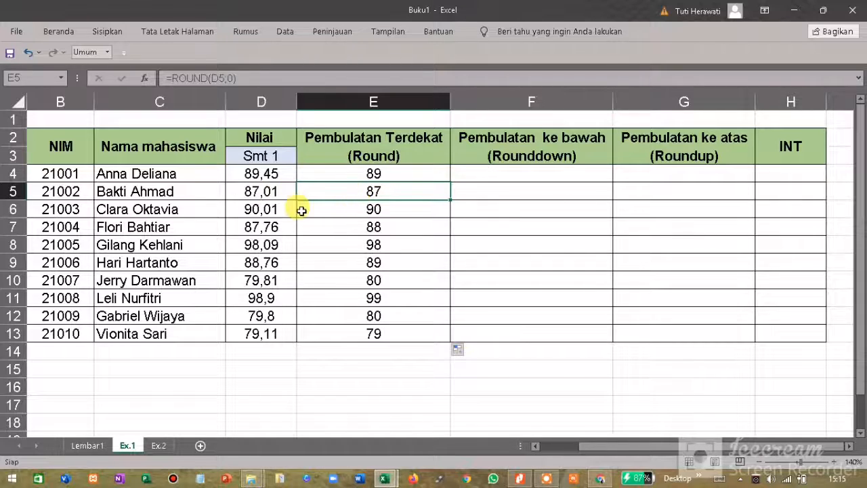
Compare the original scores in column D with the rounded results in column E for rows 7 and 9.
left_click(251, 233)
left_click(344, 234)
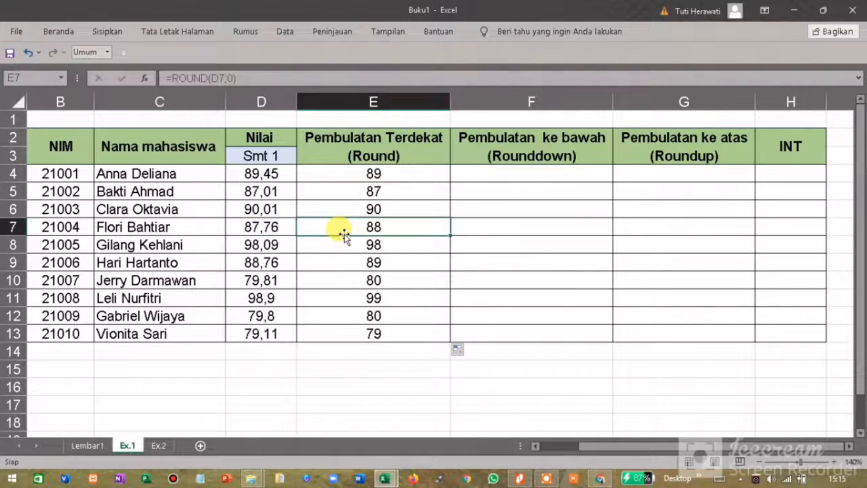
left_click(272, 264)
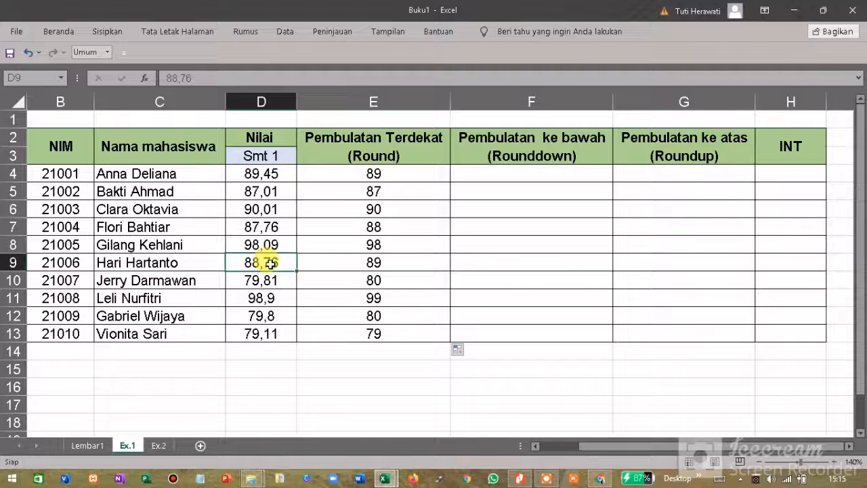
left_click(363, 264)
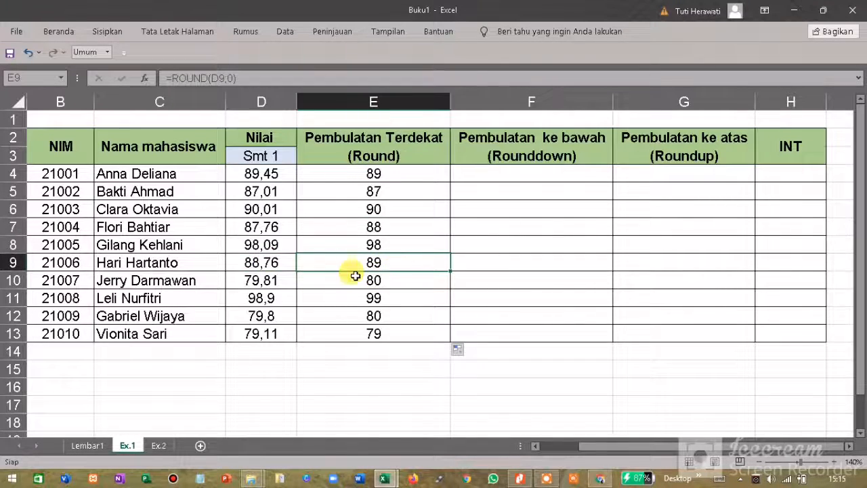
left_click(266, 261)
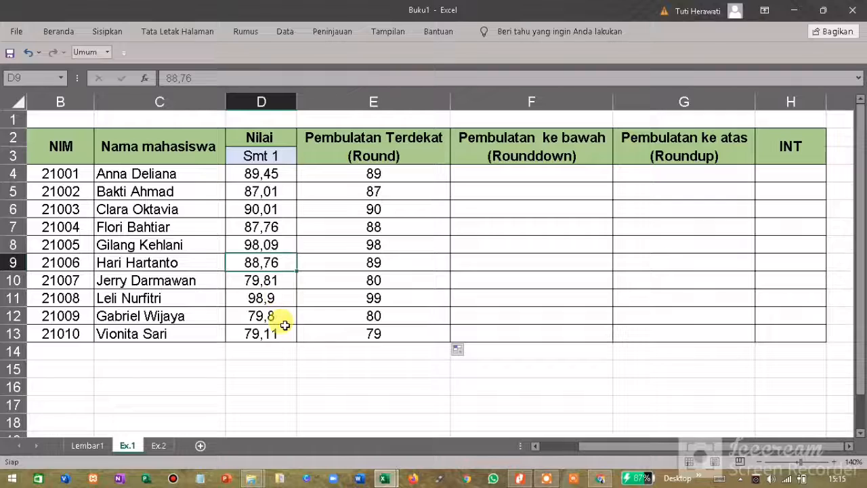
Enter the formula =ROUNDDOWN(D4;0) in cell F4 to round the first student's score down to a whole number.
left_click(491, 173)
double_click(491, 173)
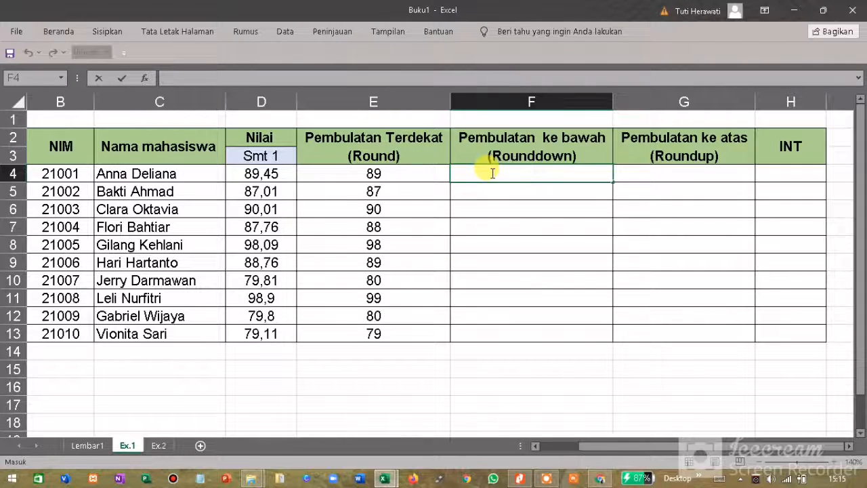
type("=roundu")
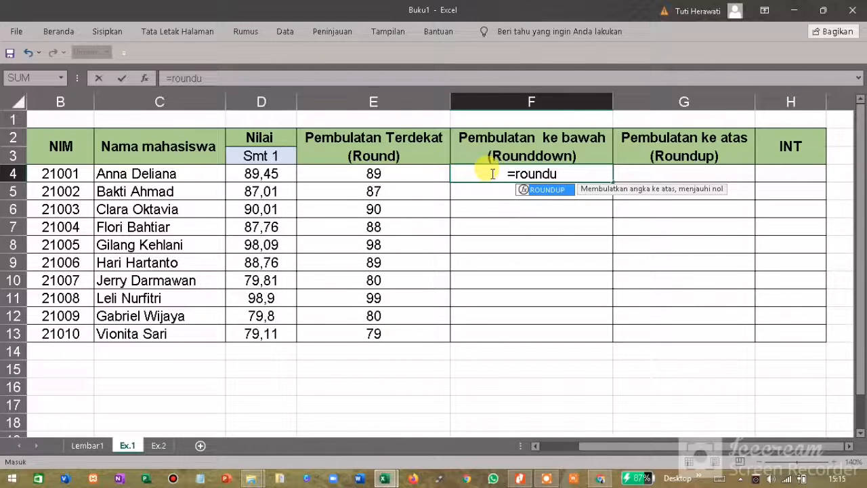
key("BackSpace")
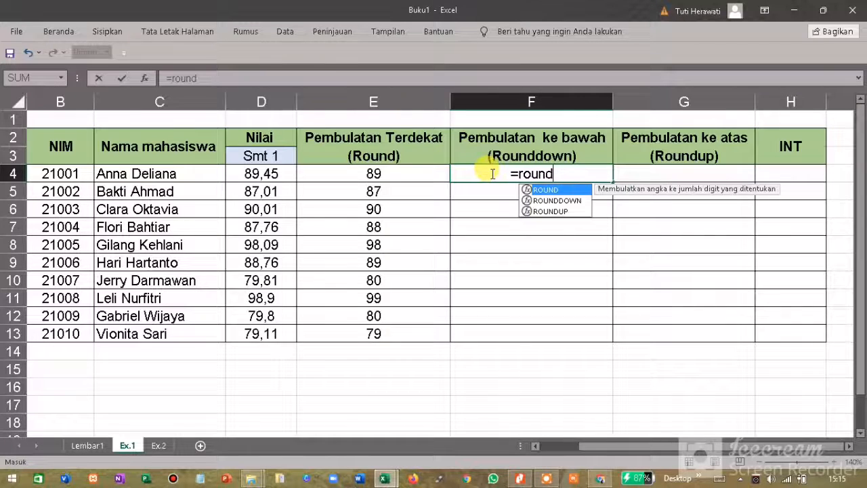
type("down(")
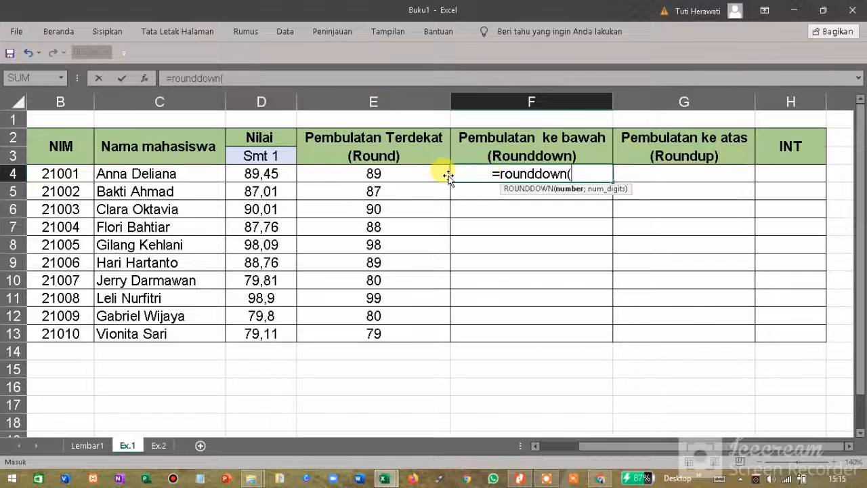
left_click(255, 173)
type(";00")
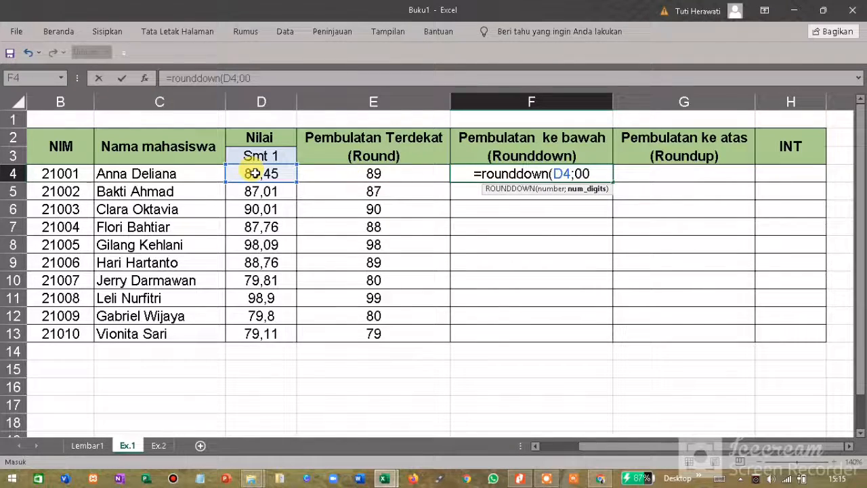
key("BackSpace")
type(")")
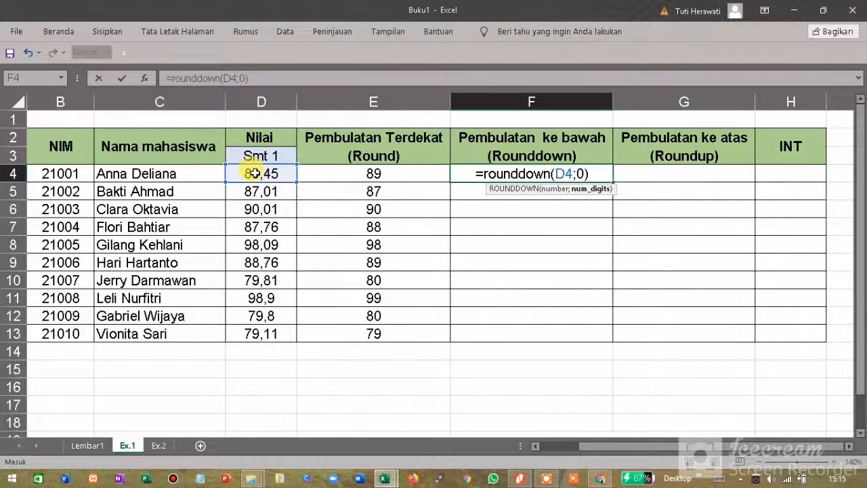
key("Return")
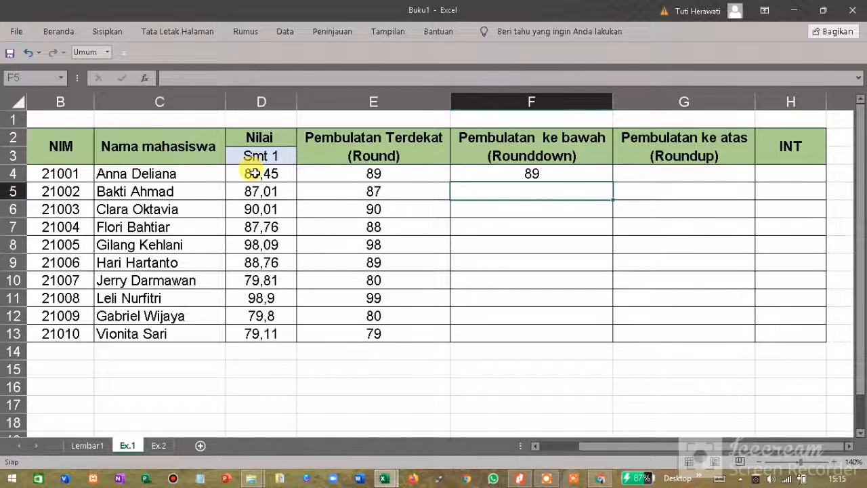
Fill the ROUNDDOWN formula from F4 down through F13 for the remaining students.
left_click(497, 179)
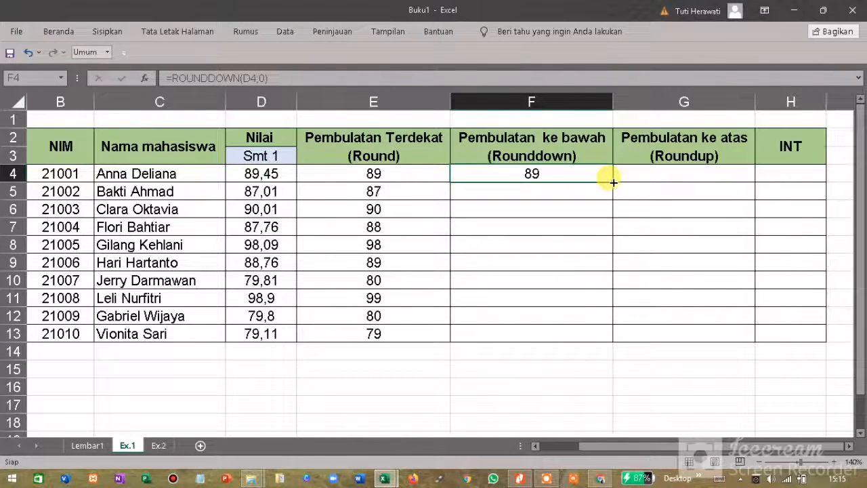
double_click(613, 182)
left_click(586, 189)
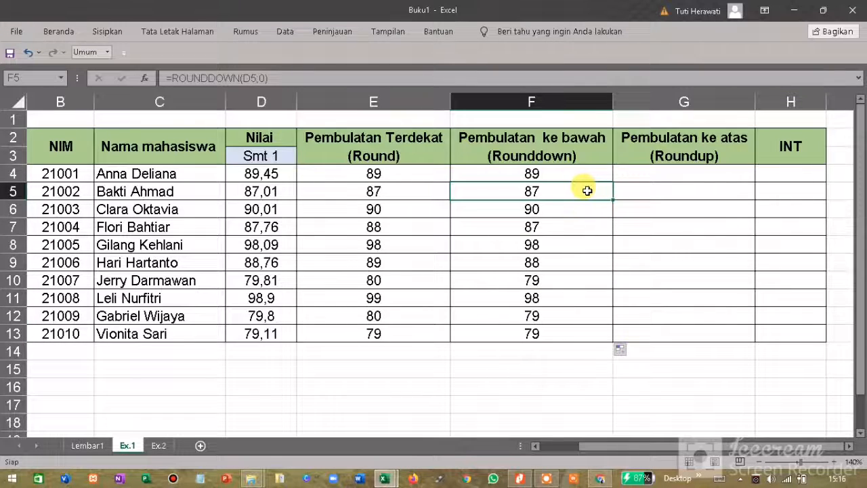
Compare the ROUNDDOWN and ROUND results in row 7 with the original score in D7.
left_click(547, 229)
left_click(394, 228)
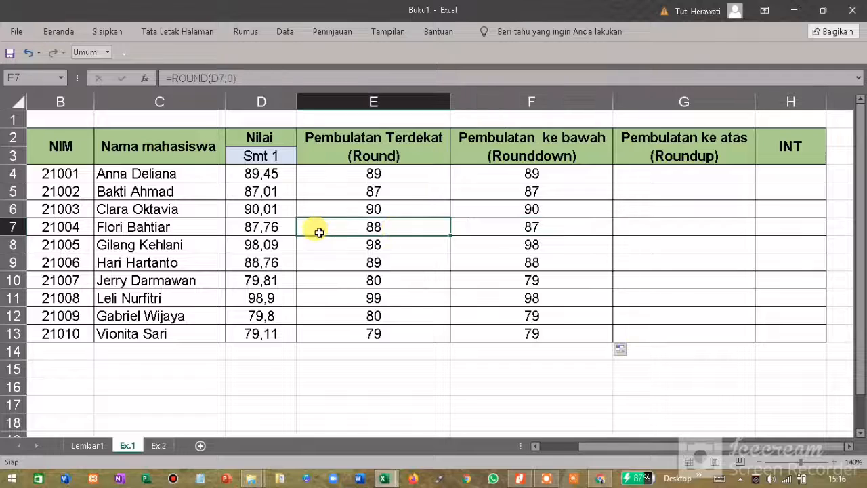
left_click(243, 229)
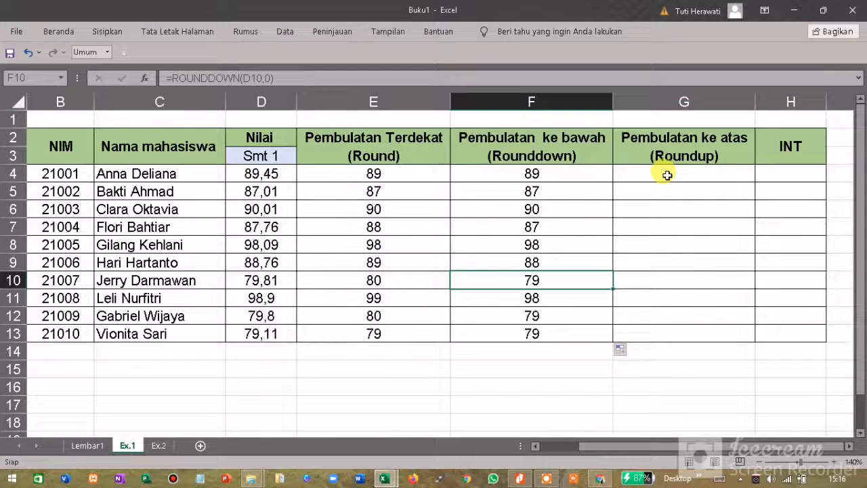
Enter the formula =ROUNDUP(D4;0) in cell G4 to round the first student's score up to a whole number.
double_click(668, 176)
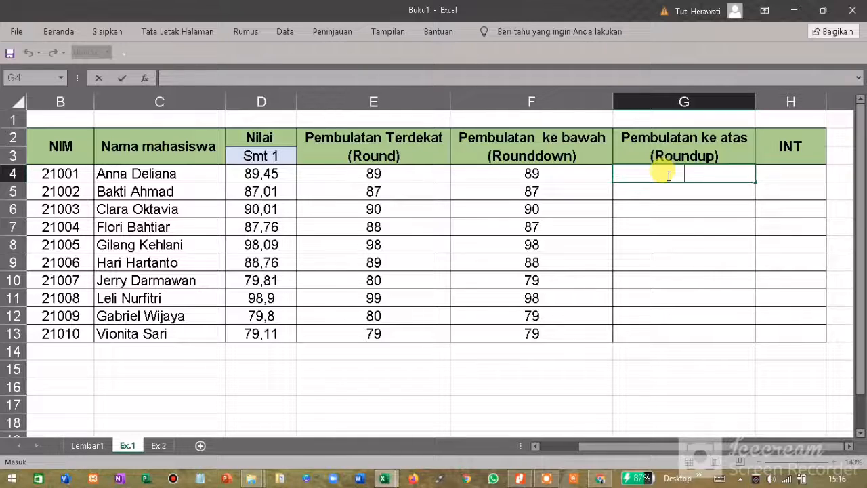
type("=roun")
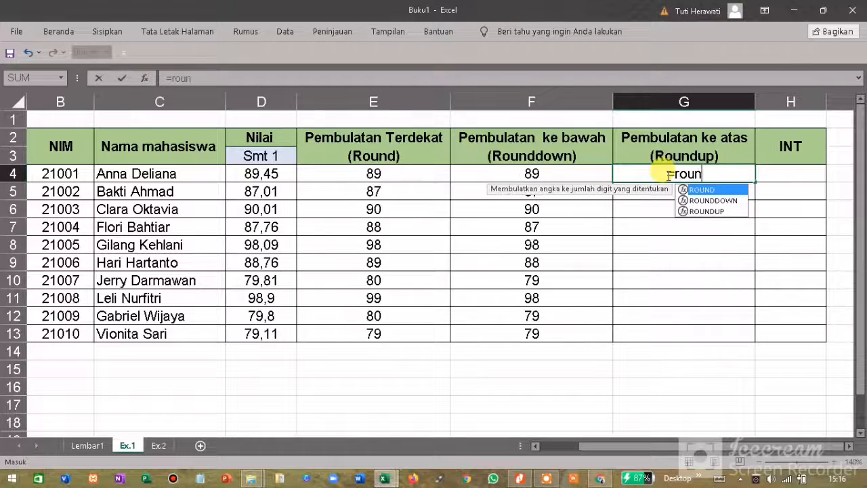
type("dup(")
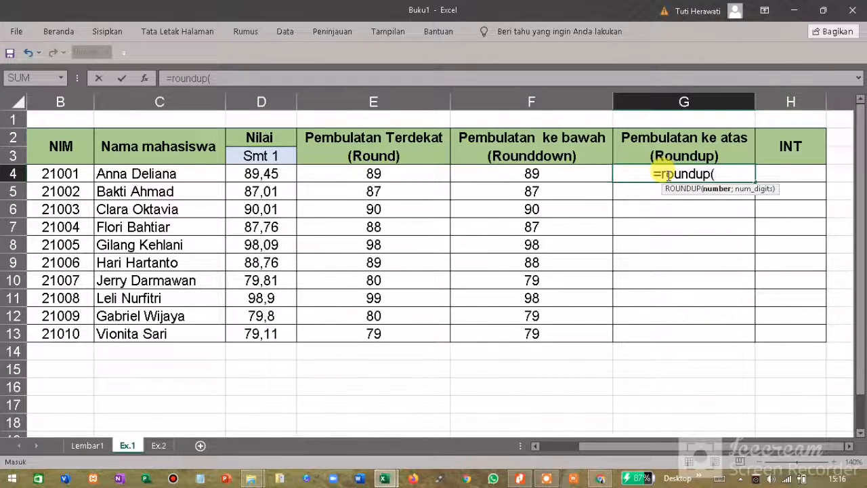
left_click(280, 174)
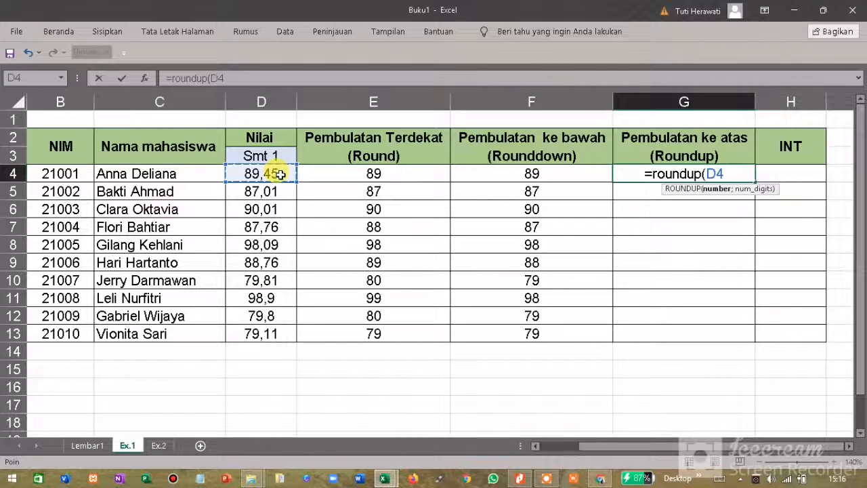
type(";0)")
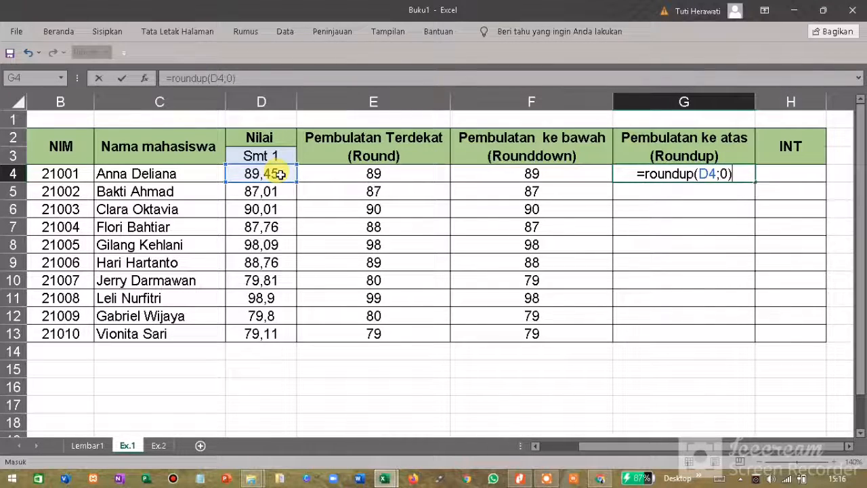
key("Return")
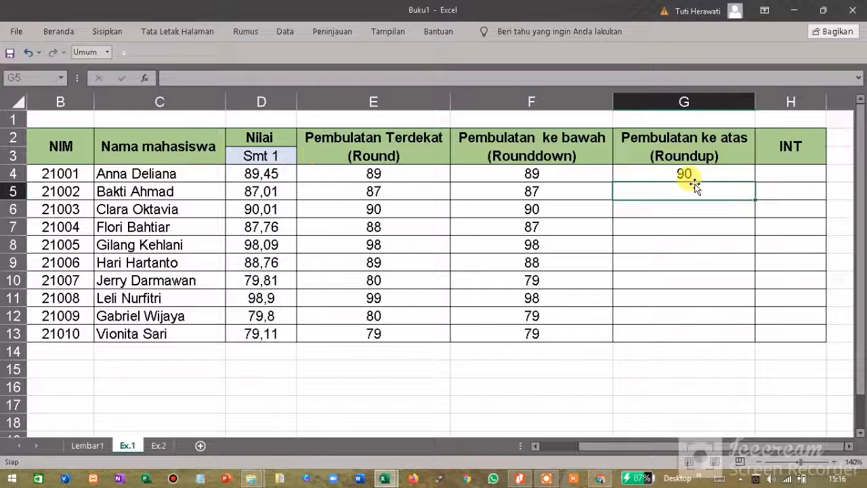
Fill the ROUNDUP formula from G4 down through G13 and compare G4 with the original score in D4.
left_click(744, 176)
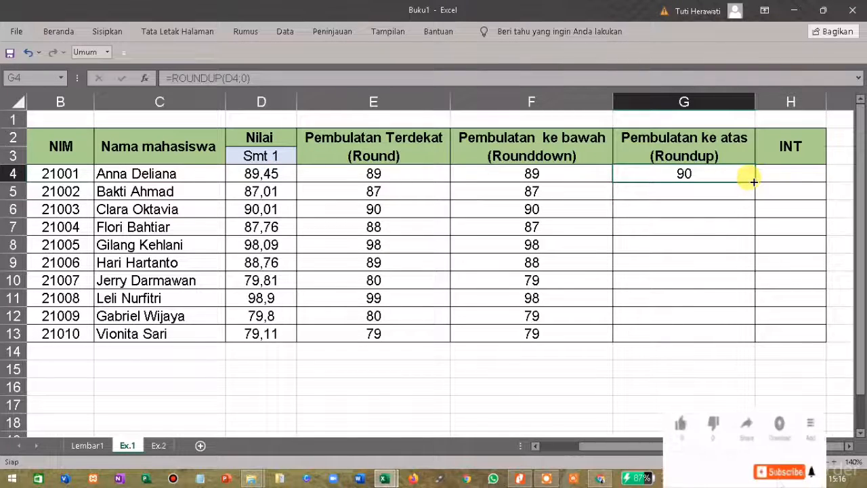
double_click(753, 181)
left_click(652, 351)
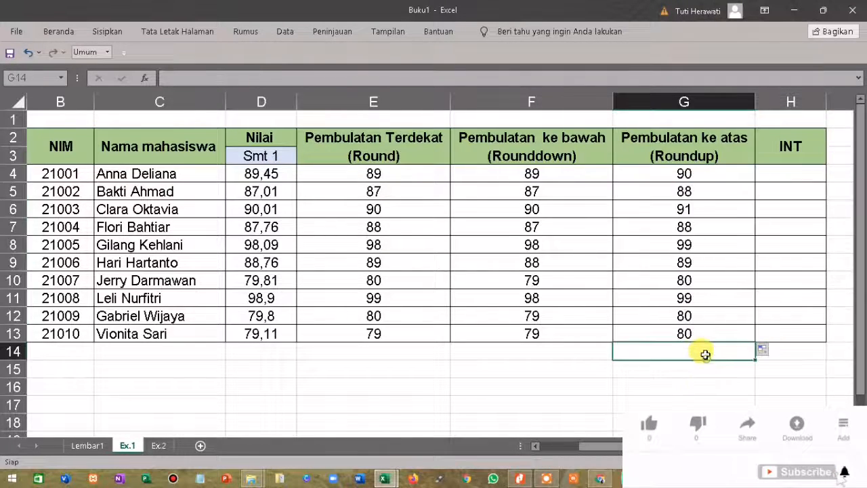
left_click(662, 175)
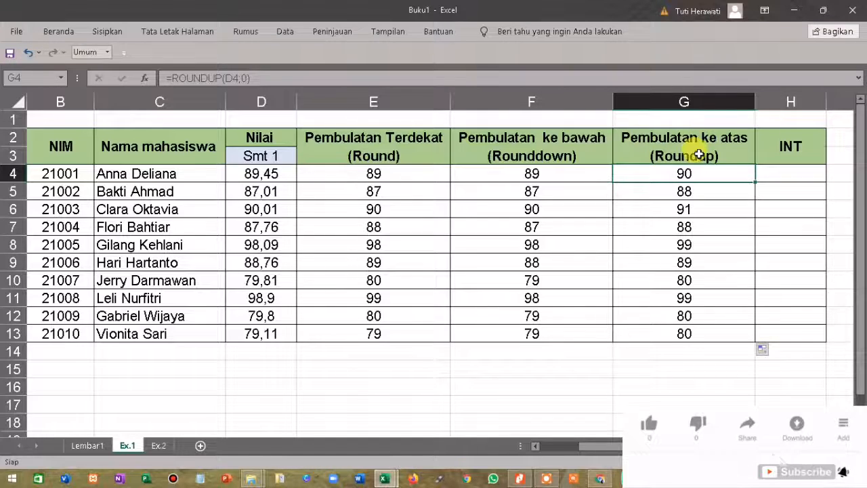
left_click(274, 174)
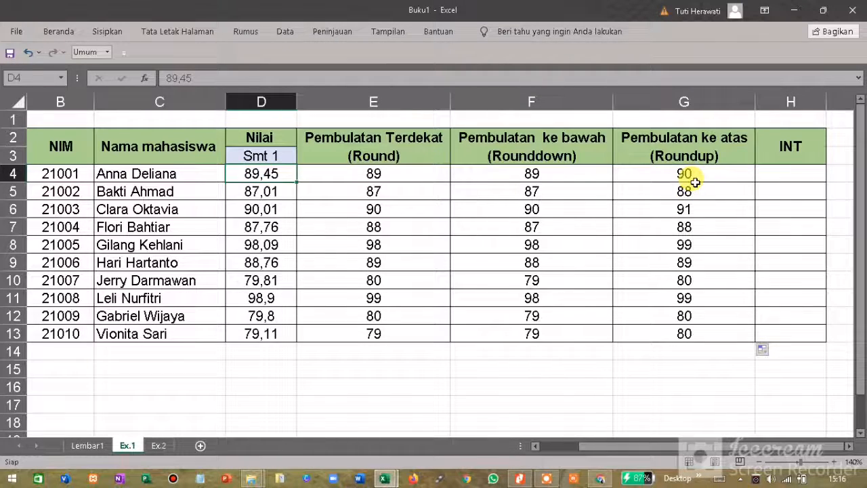
Enter the formula =INT(D4) in cell H4 to get the whole-number part of the first student's score.
double_click(783, 174)
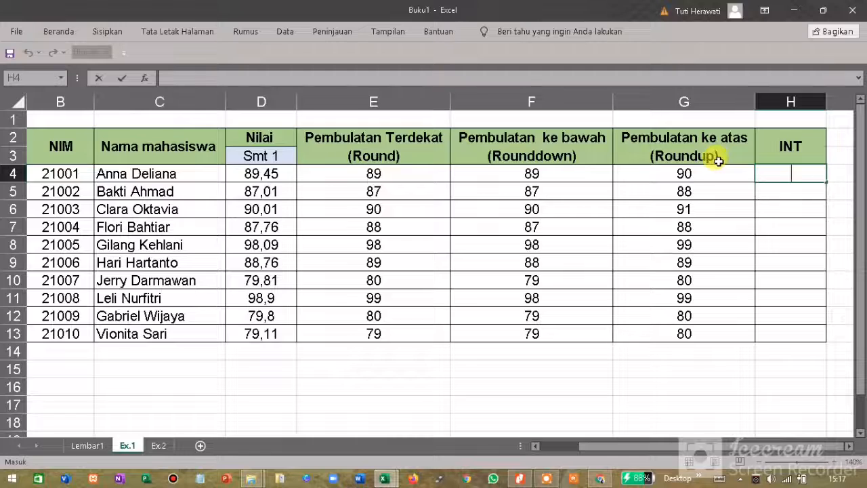
type("=")
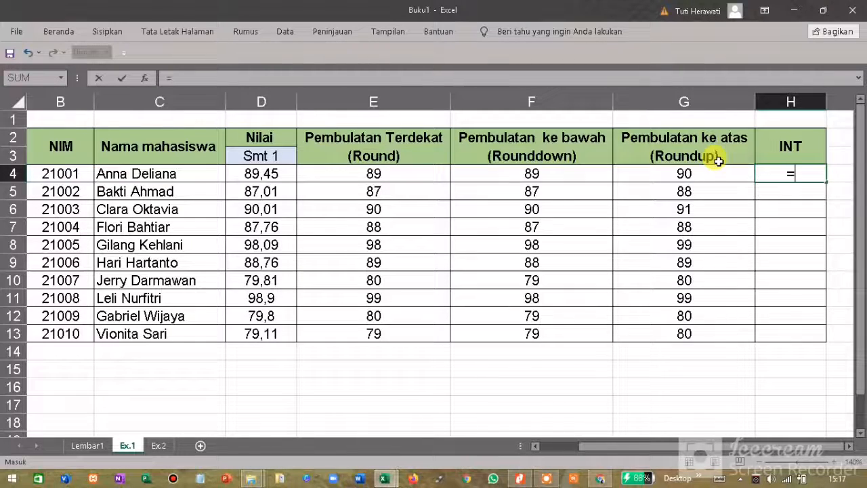
type("int(")
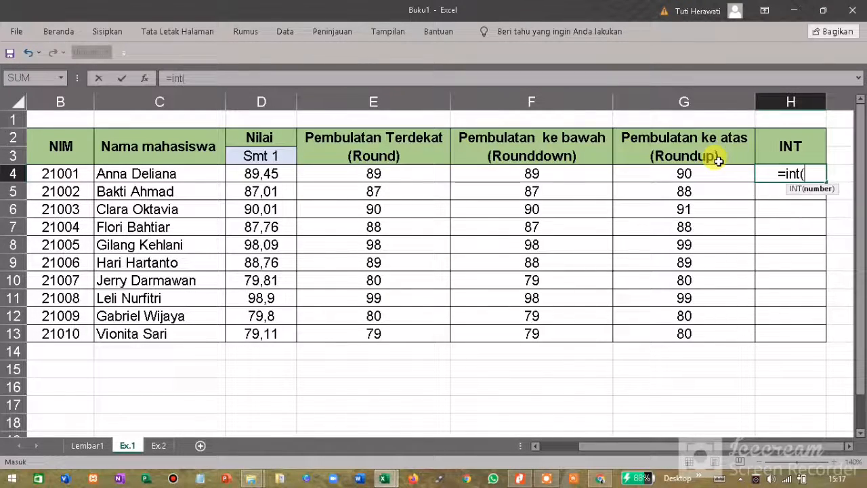
left_click(269, 171)
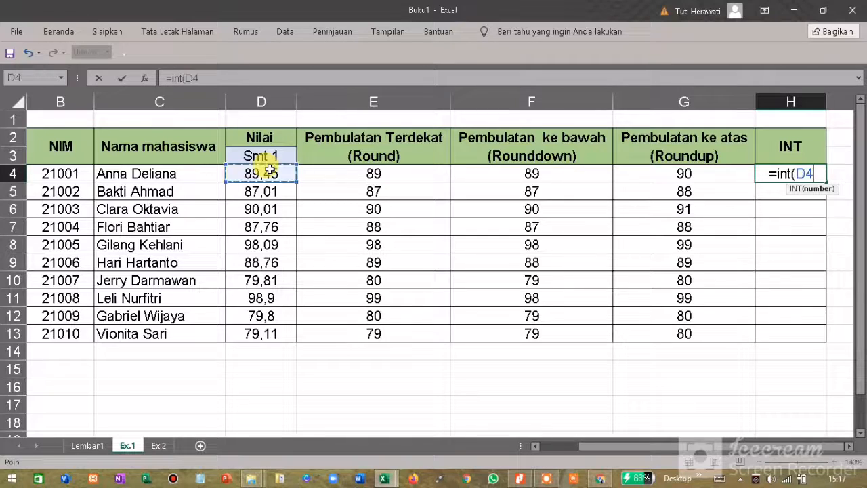
type(")")
key("Return")
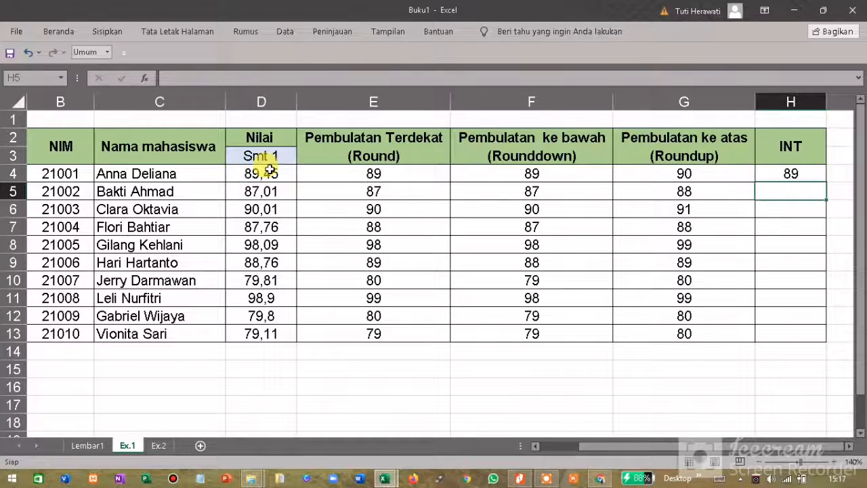
Fill the INT formula from H4 down through H13 for the remaining students.
left_click(816, 174)
double_click(826, 182)
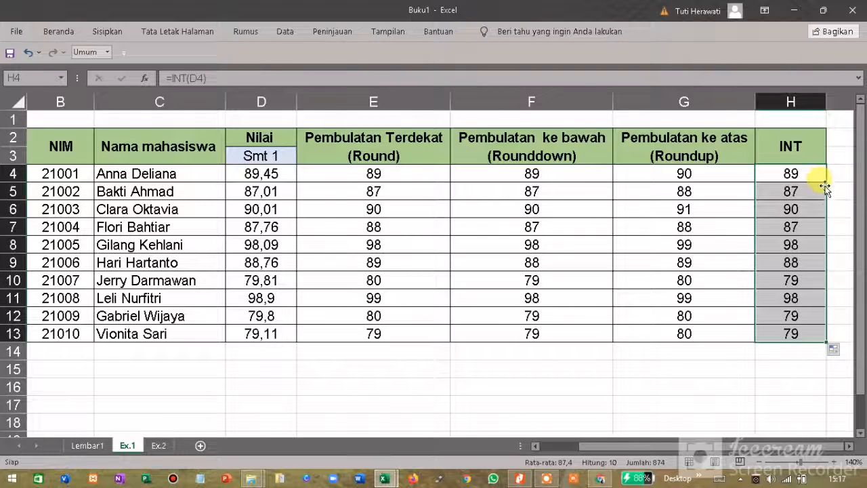
left_click(812, 169)
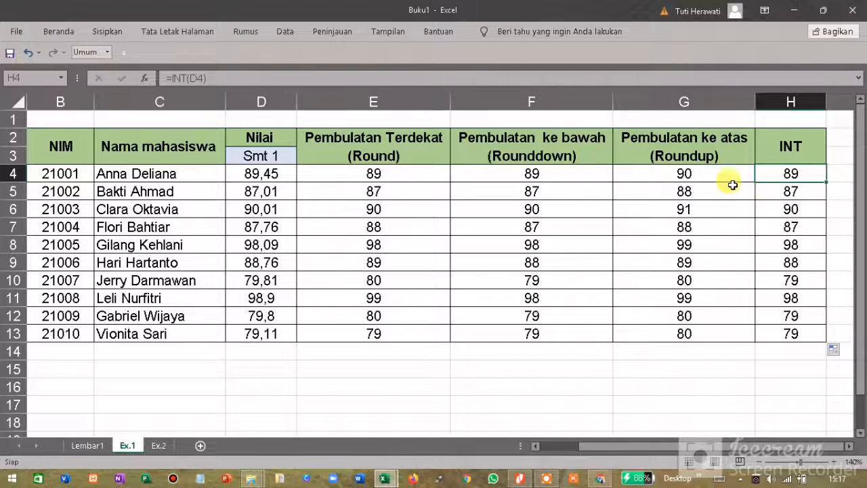
Switch to the Ex.2 sheet and go over its Ceiling, Floor and Mround column headings.
key("ctrl+Page_Down")
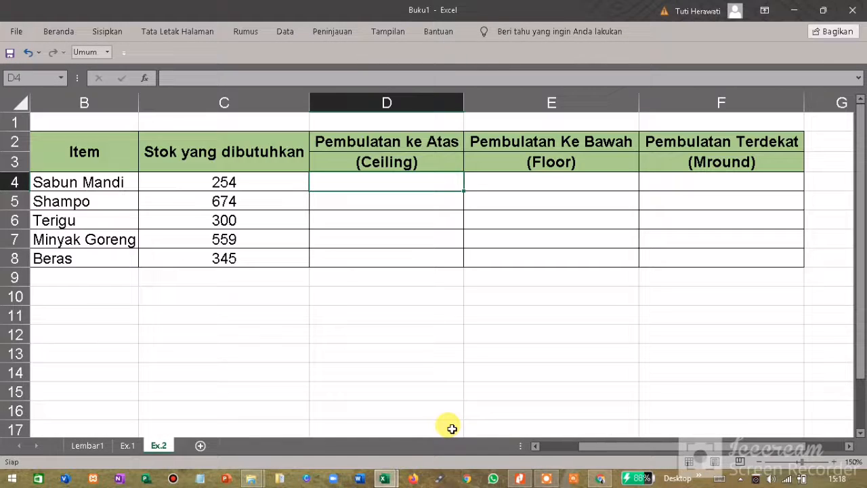
left_click(343, 145)
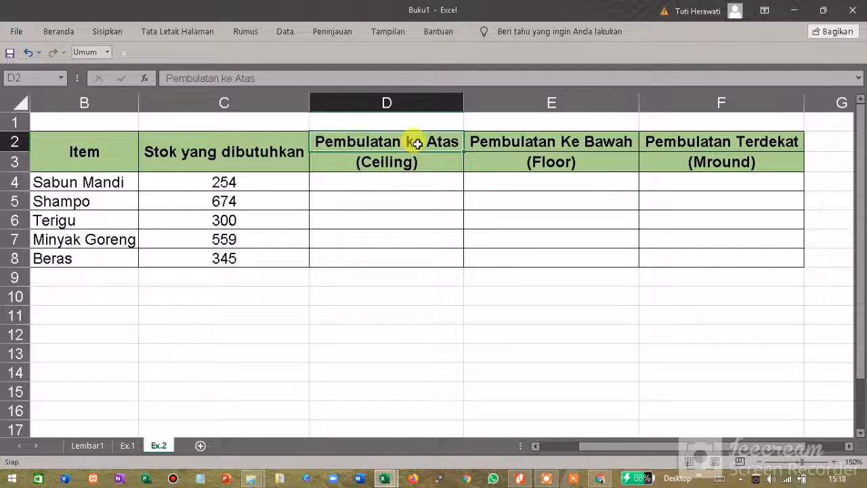
left_click(369, 163)
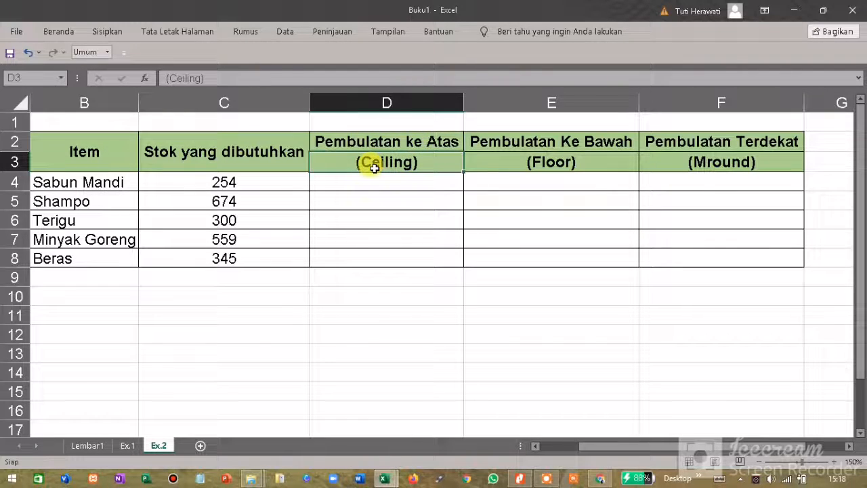
left_click(545, 144)
left_click(551, 164)
left_click(726, 140)
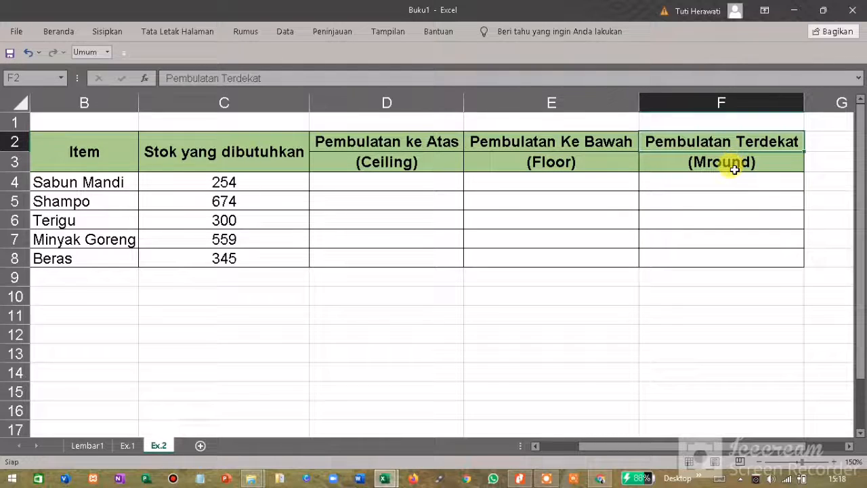
Review the Item names and the quantities under Stok yang dibutuhkan in the stock table.
left_click(89, 151)
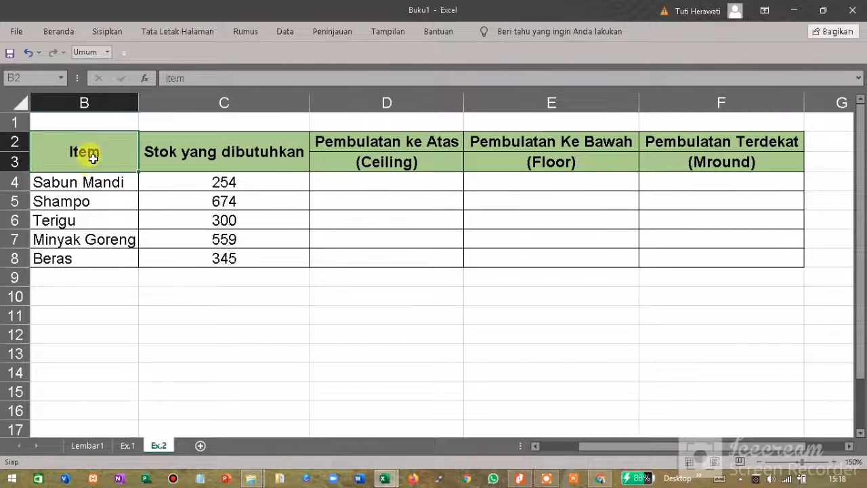
left_click(123, 199)
left_click(122, 181)
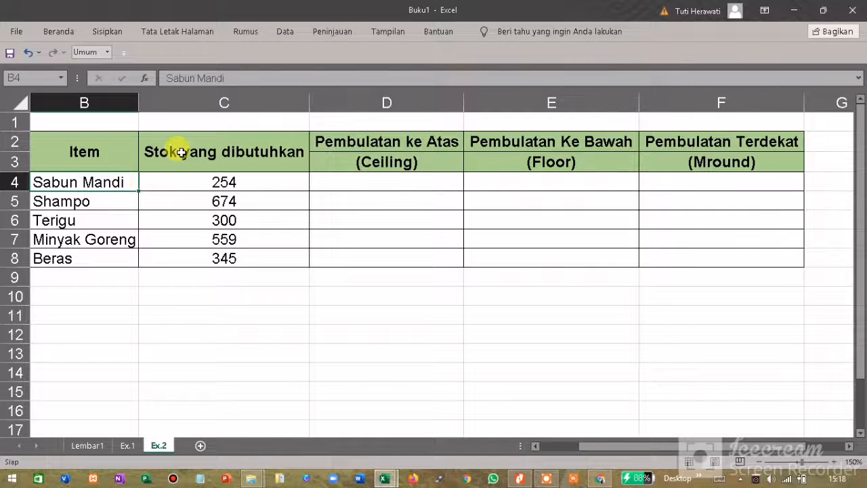
left_click(246, 188)
left_click(241, 200)
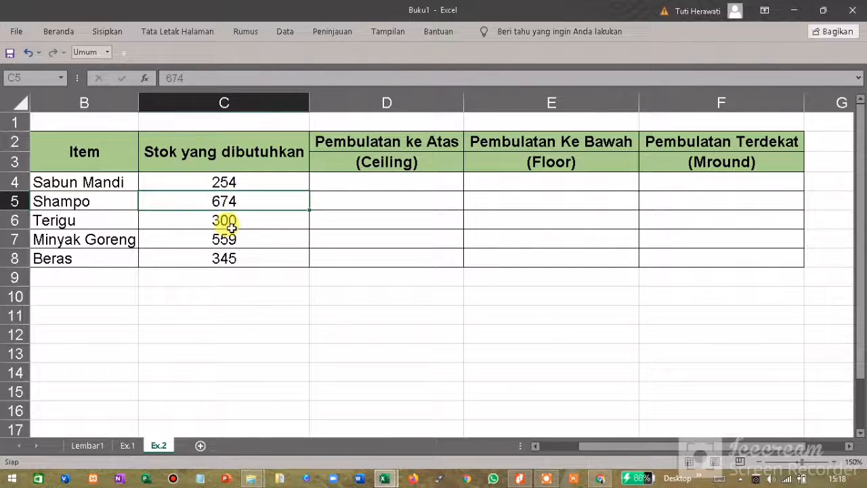
Enter the formula =CEILING(C4;12) in cell D4 to round the Sabun Mandi stock up to a multiple of 12.
left_click(229, 222)
left_click(248, 270)
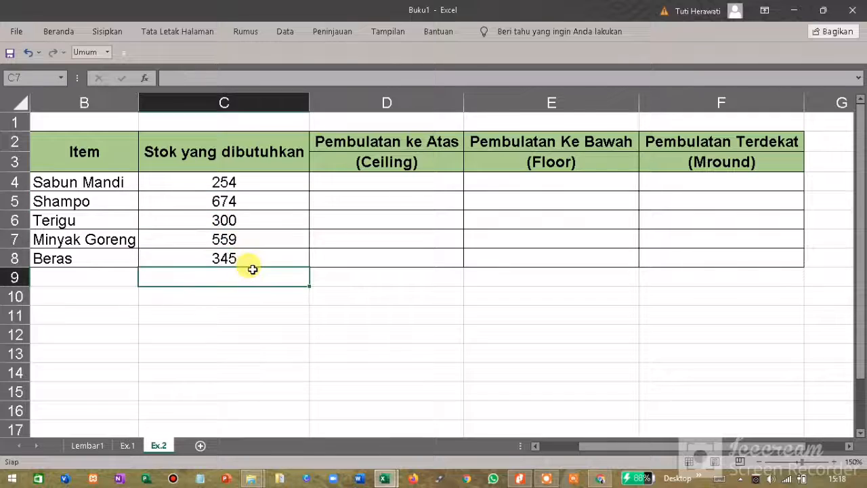
left_click(349, 184)
type("=ceiling(")
left_click(275, 186)
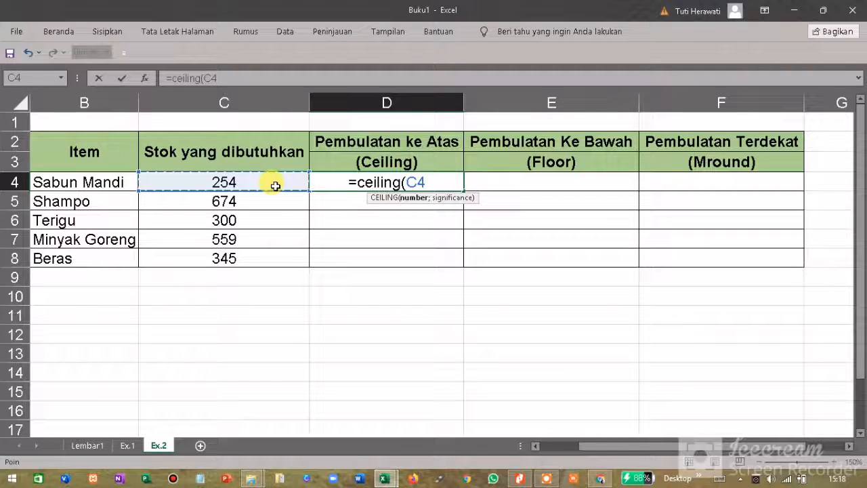
type(";12")
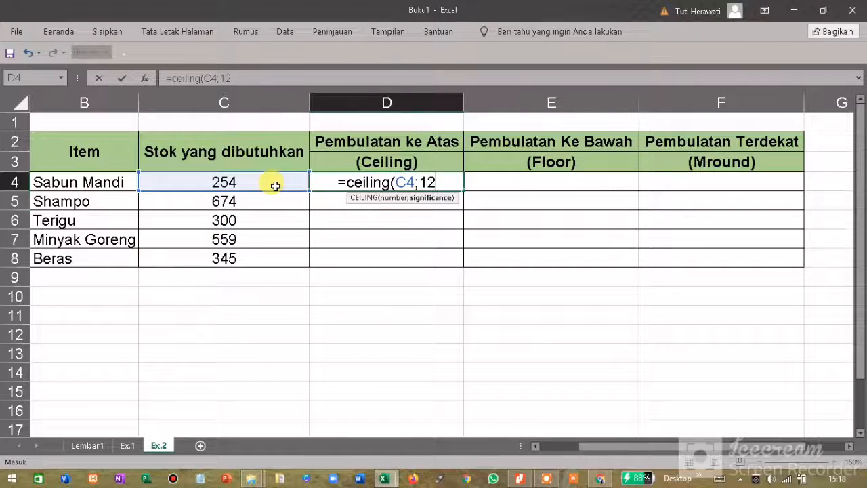
type(")")
key("Return")
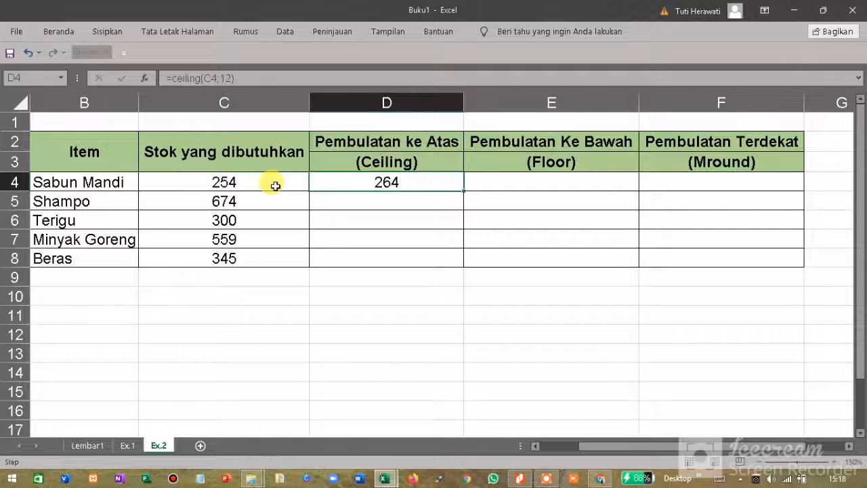
Fill the CEILING formula from D4 down through D8 for the remaining items.
left_click(275, 186)
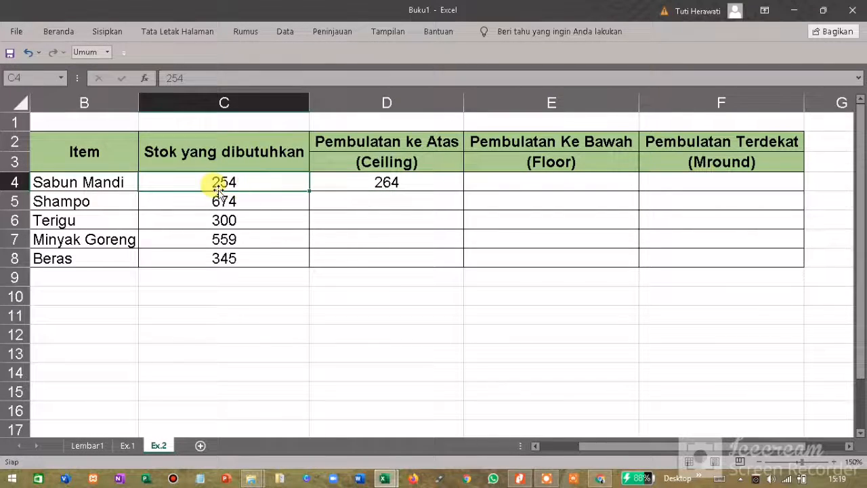
left_click(398, 189)
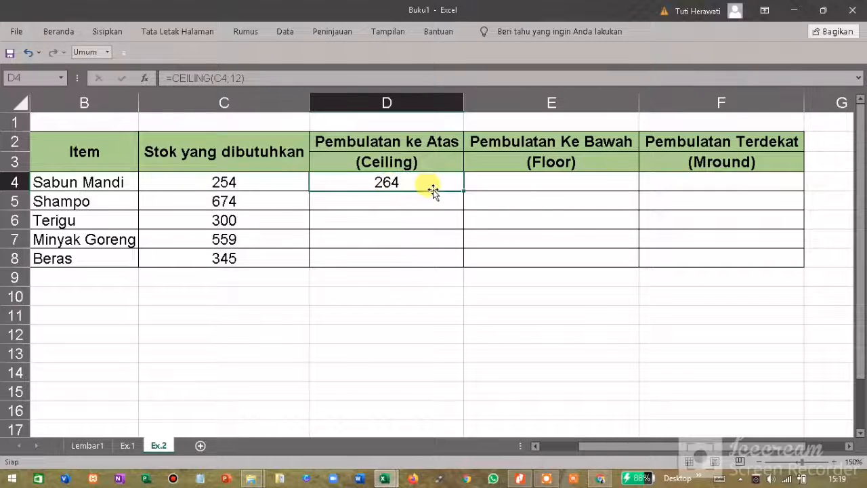
double_click(464, 191)
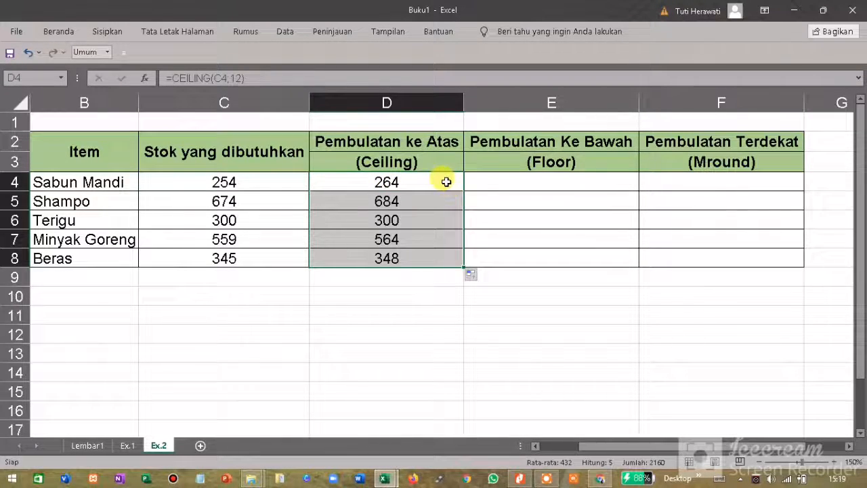
left_click(446, 181)
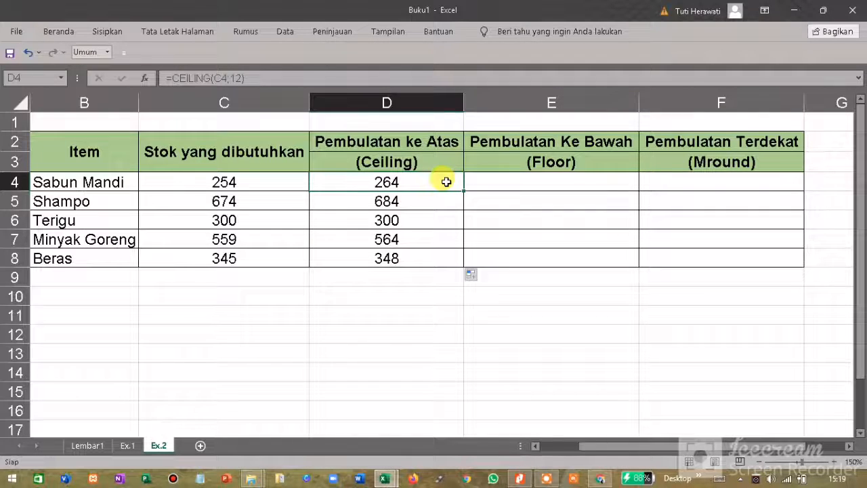
Enter the formula =FLOOR(C4;12) in cell E4 to round the Sabun Mandi stock down to a multiple of 12.
double_click(533, 182)
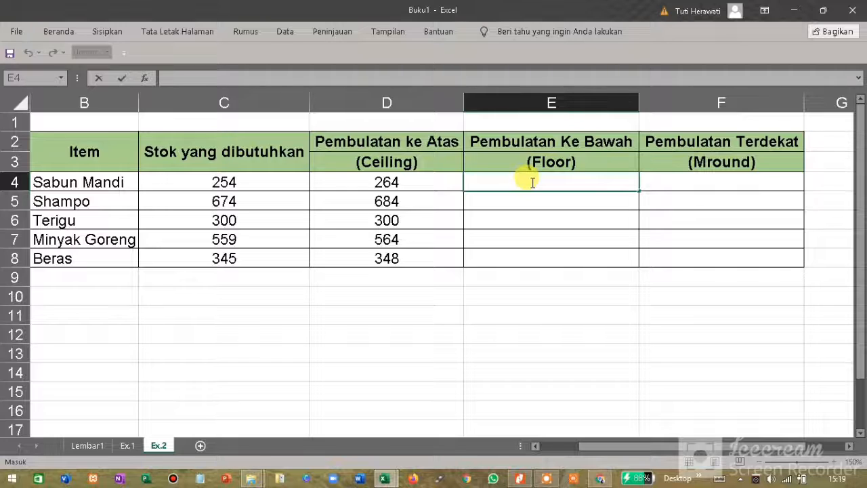
type("=")
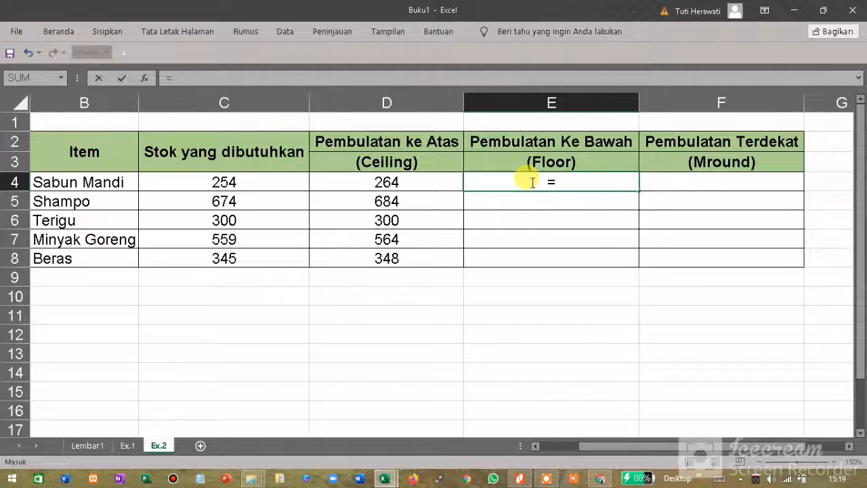
type("floor(")
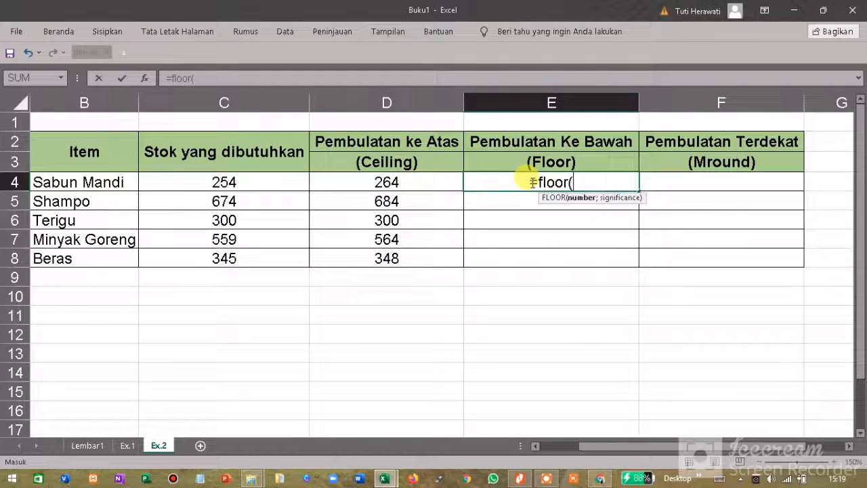
left_click(286, 180)
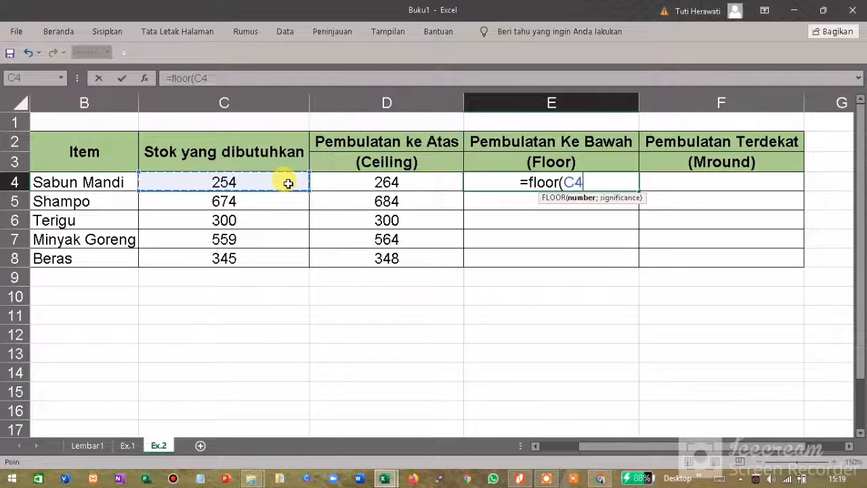
type(";12")
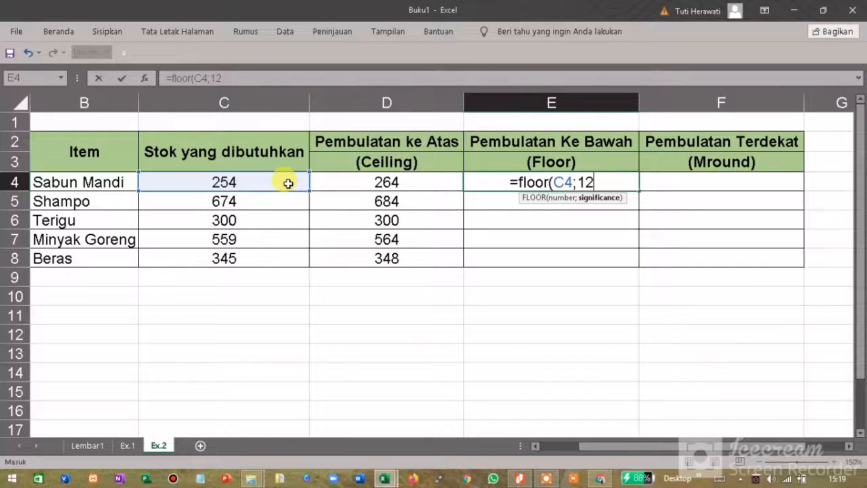
type(")")
key("Return")
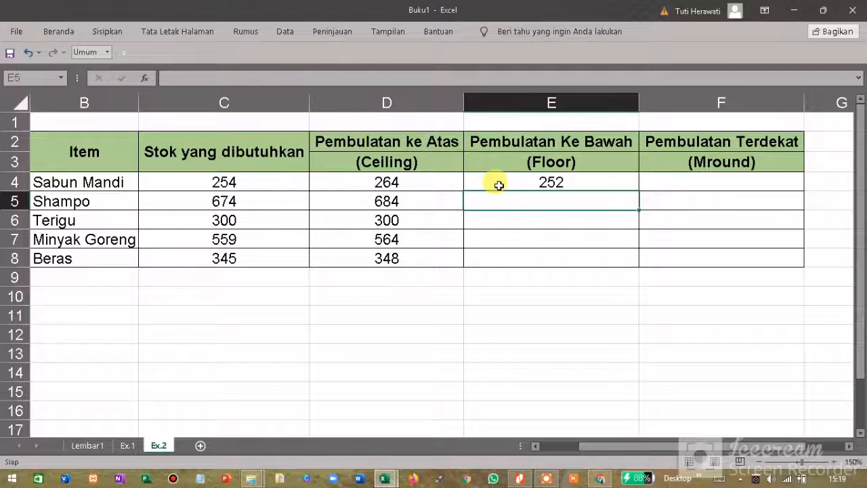
Fill the FLOOR formula from E4 down through E8 and compare the Terigu result with its required stock.
left_click(557, 182)
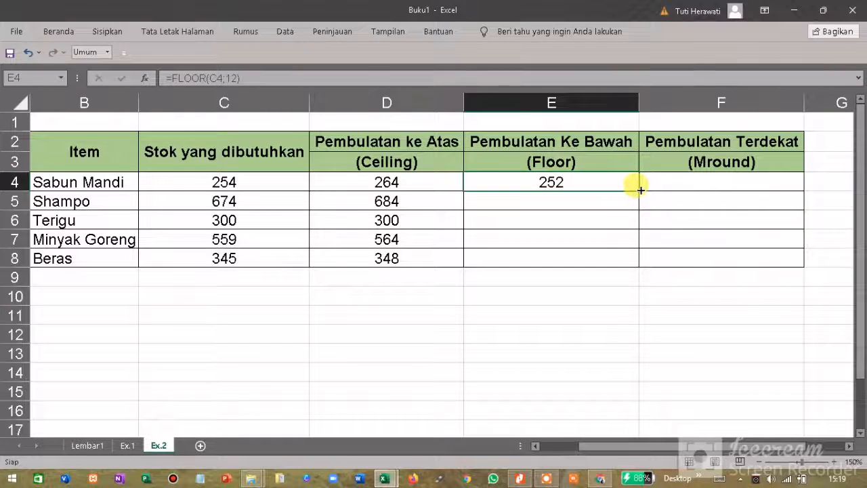
double_click(640, 190)
left_click(570, 179)
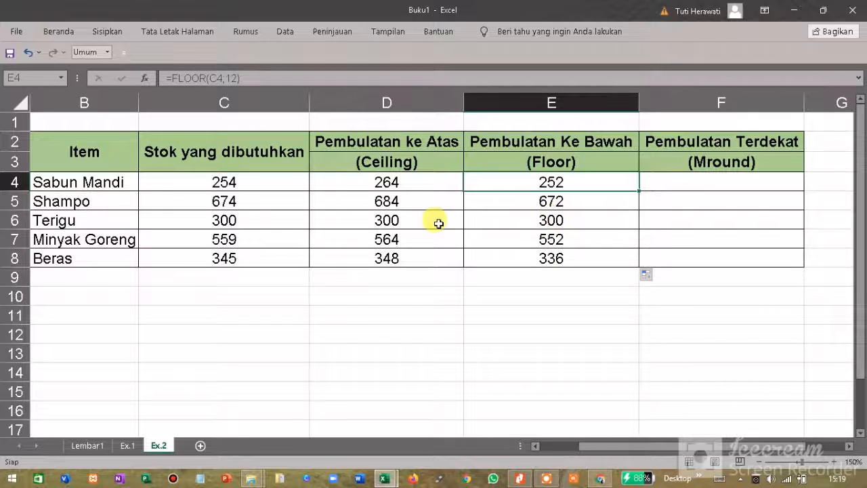
left_click(250, 234)
left_click(256, 221)
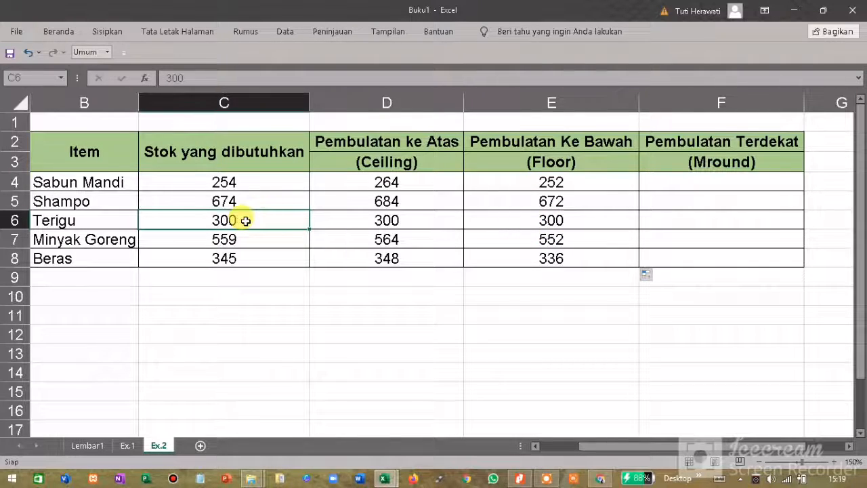
left_click(571, 227)
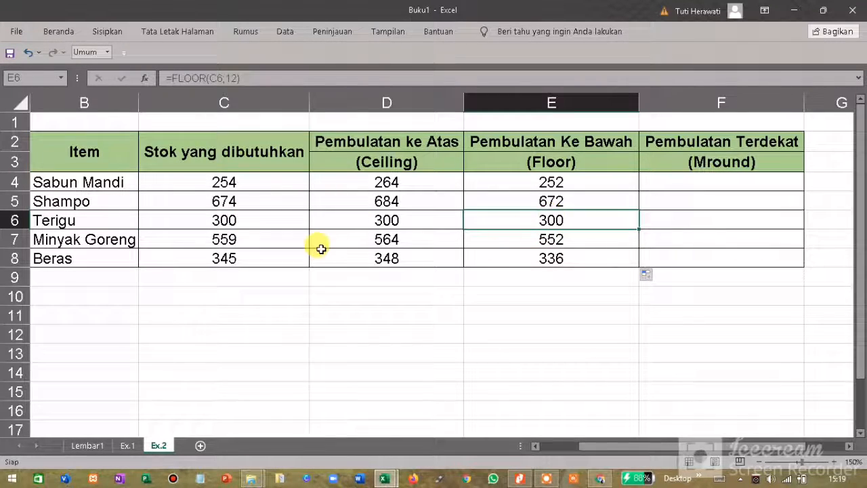
Enter the formula =MROUND(C4;12) in cell F4 to round the Sabun Mandi stock to the nearest multiple of 12.
double_click(700, 184)
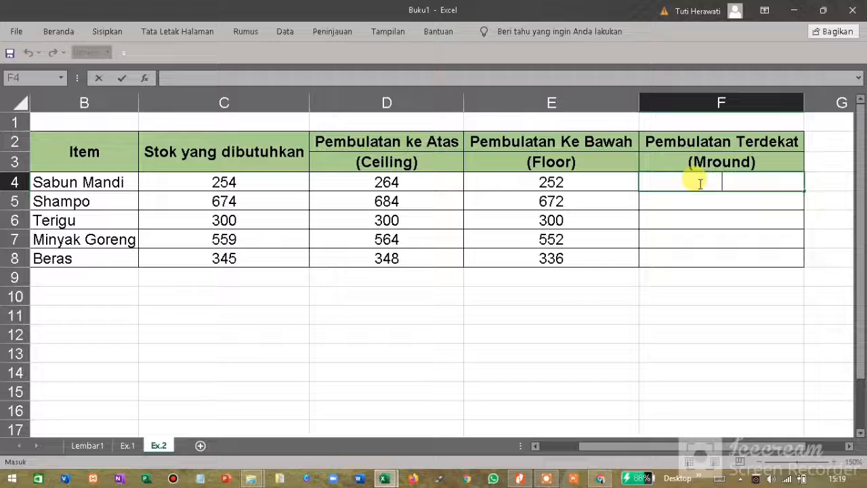
type("=")
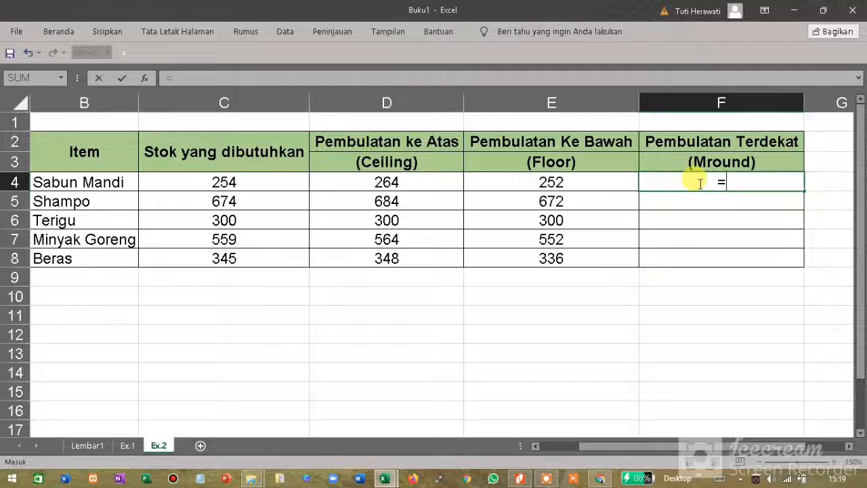
type("mround")
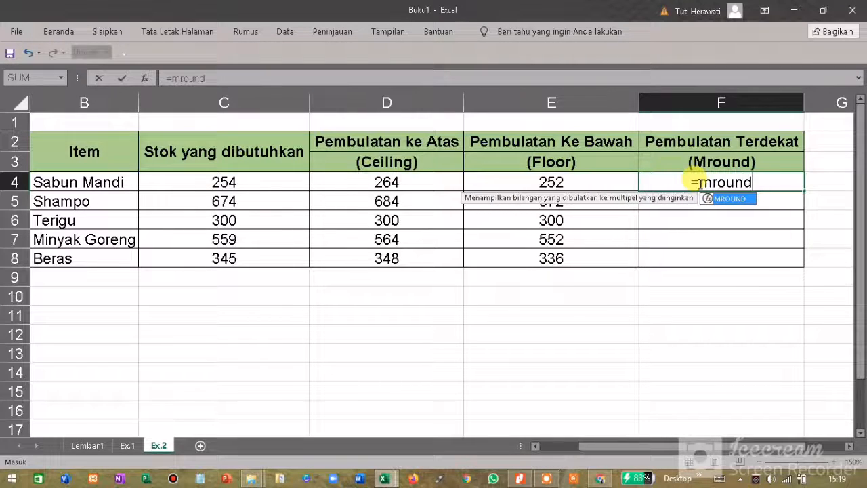
type("(")
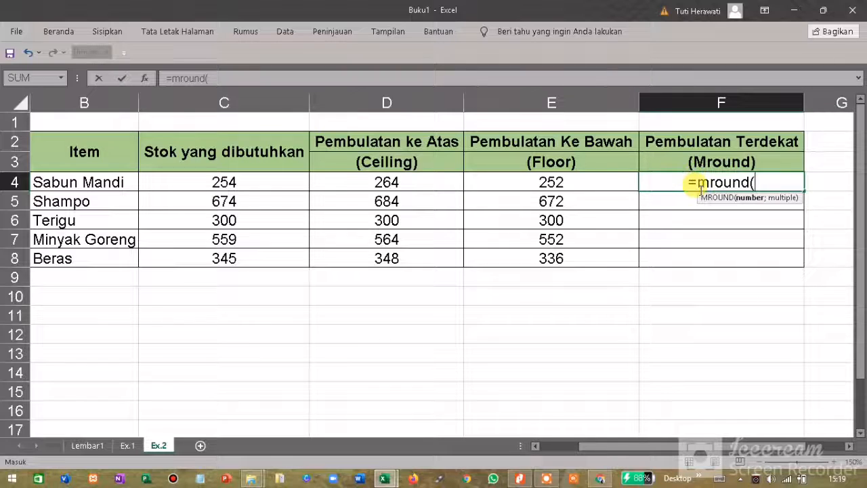
left_click(248, 180)
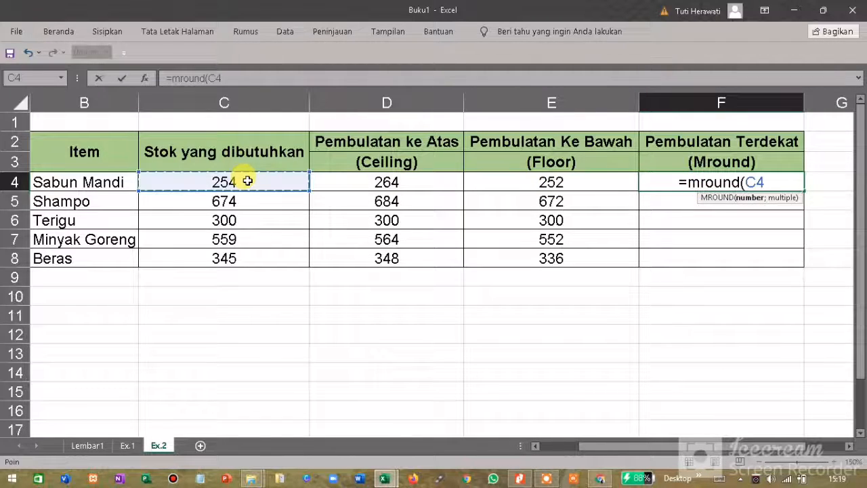
type(";")
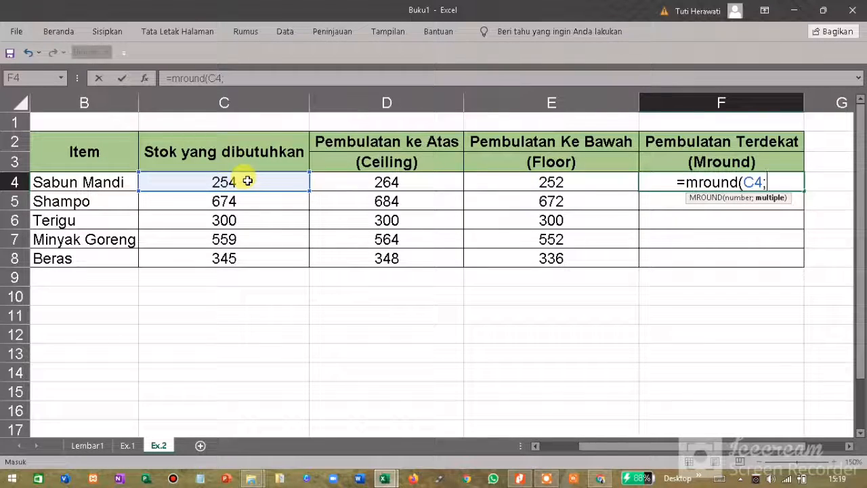
type("12")
key("Return")
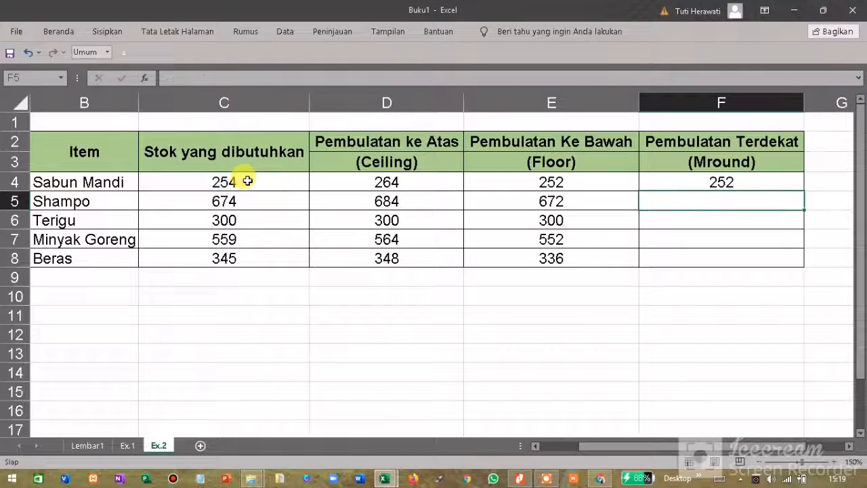
Fill the MROUND formula from F4 down through F8 for the remaining items.
left_click(796, 181)
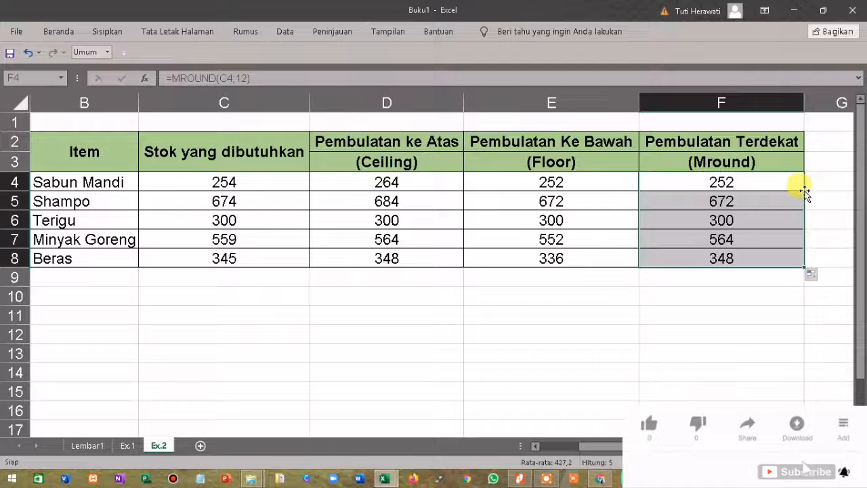
double_click(802, 189)
left_click(778, 180)
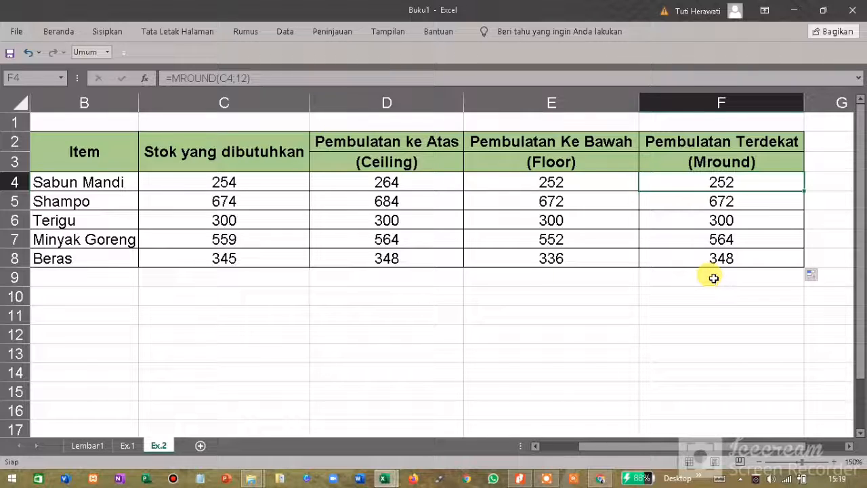
Compare the Ceiling, Floor and Mround results for Sabun Mandi with its stock, and check the Mround values of the other items.
left_click(409, 183)
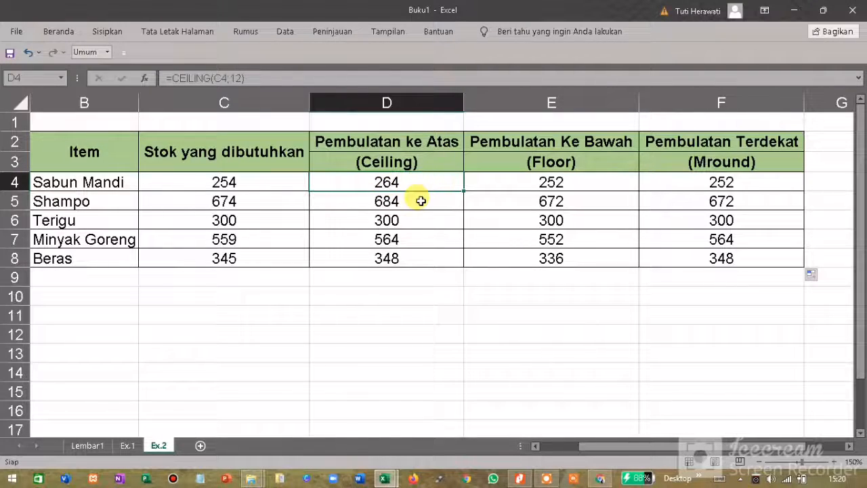
key("Right")
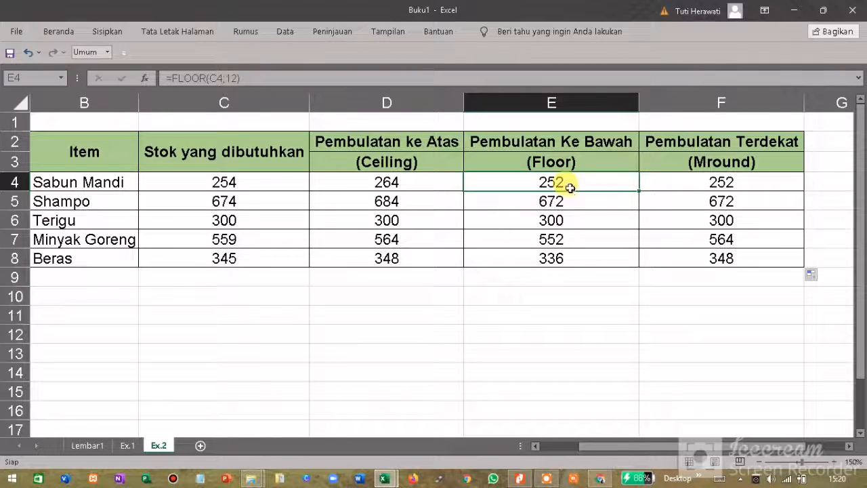
left_click(721, 181)
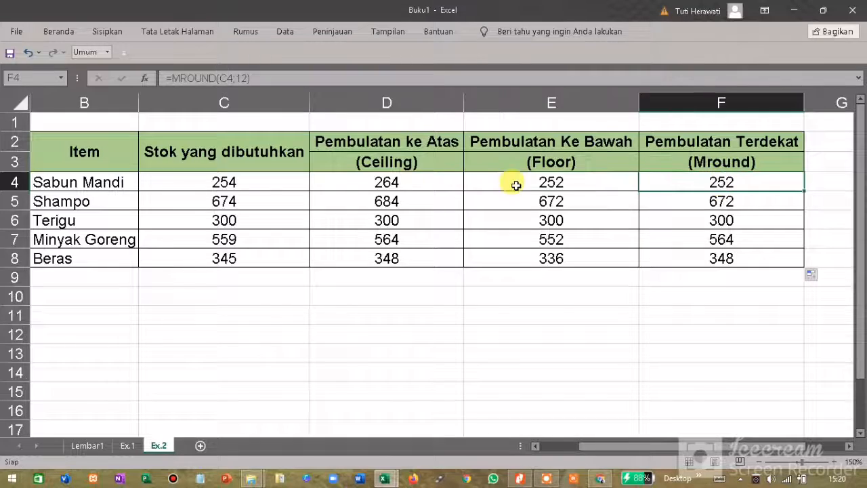
left_click(265, 186)
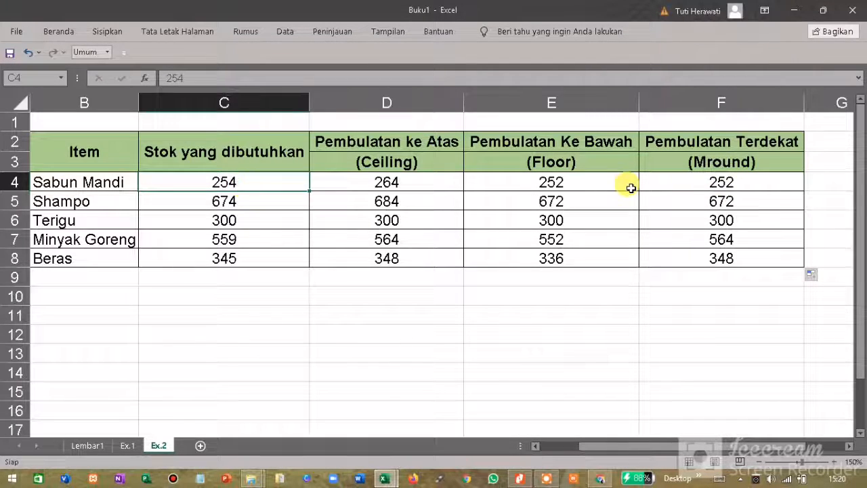
left_click(700, 203)
left_click(703, 214)
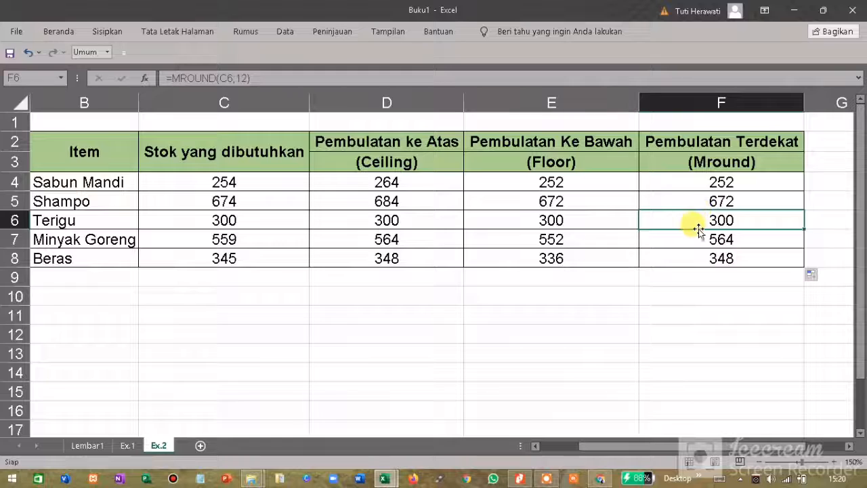
left_click(696, 238)
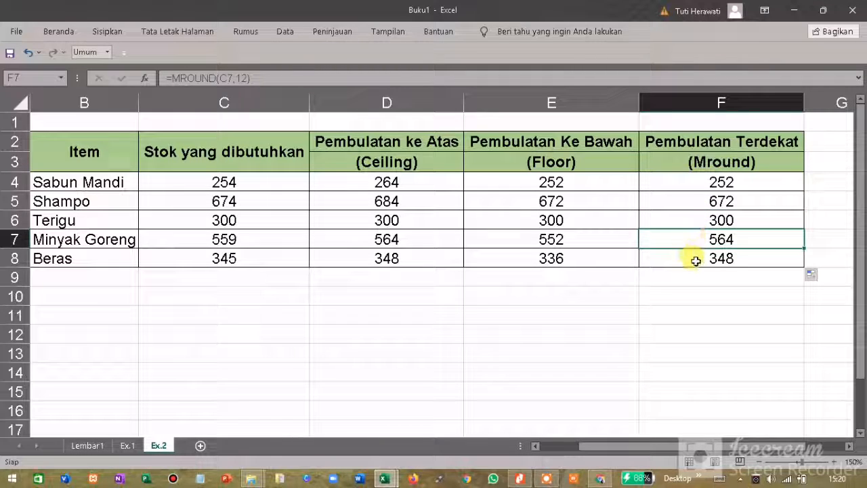
left_click(692, 258)
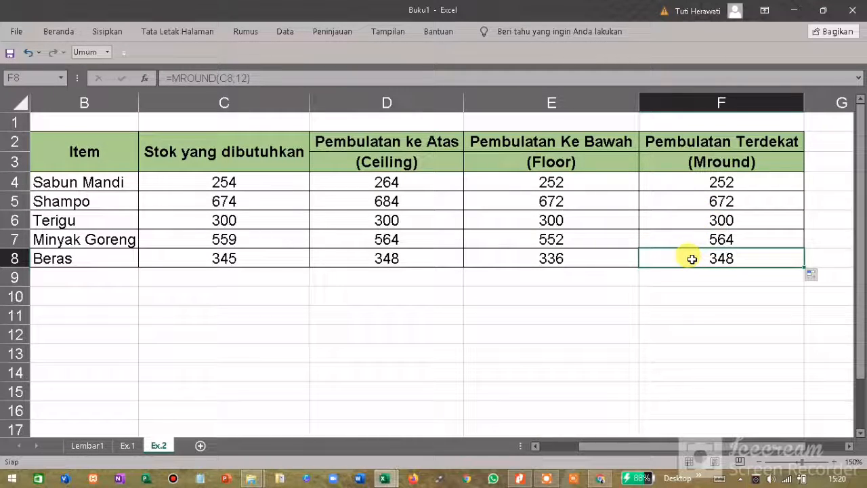
Switch to the Lembar1 sheet and review the list of rounding functions, starting with ROUND.
left_click(86, 445)
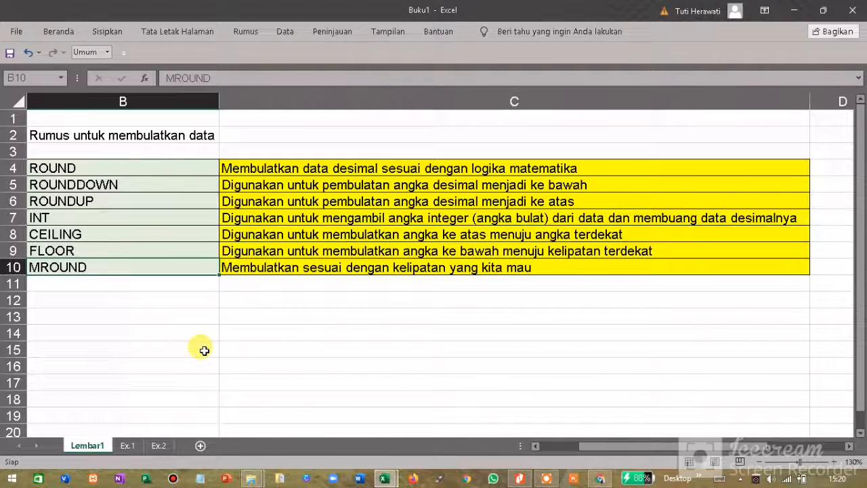
left_click(196, 174)
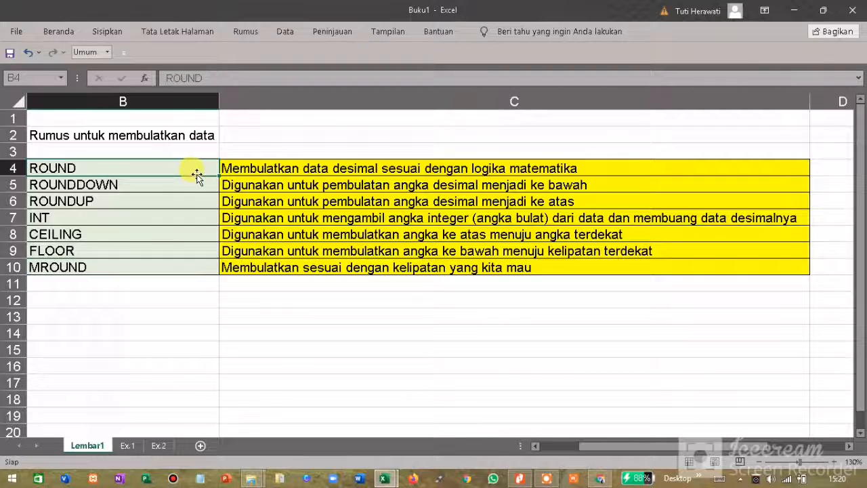